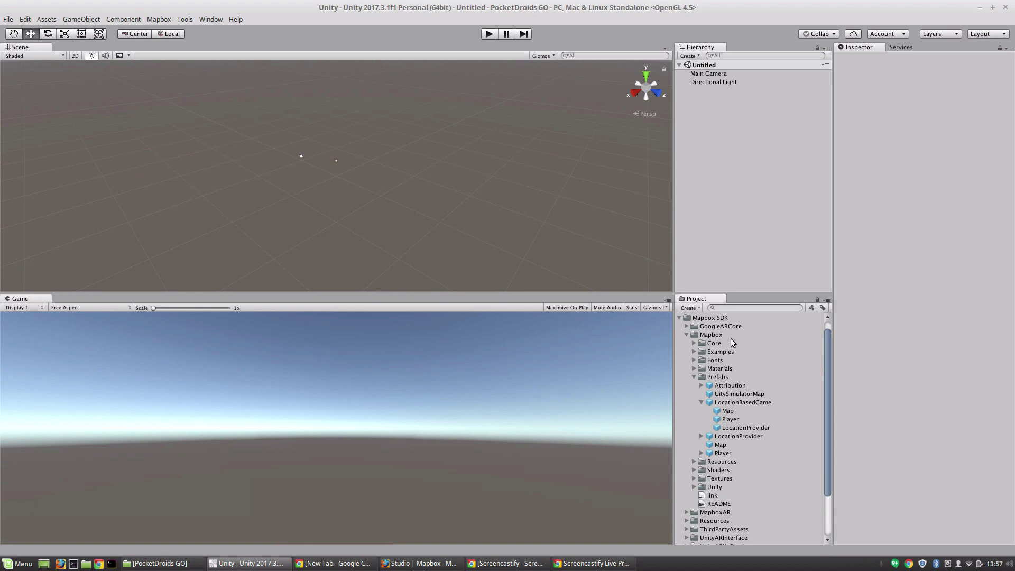
Open the Mapbox > Prefabs folder in the Project panel to reveal LocationBasedGame.
{"action": "left_click", "coordinate": [710, 335]}
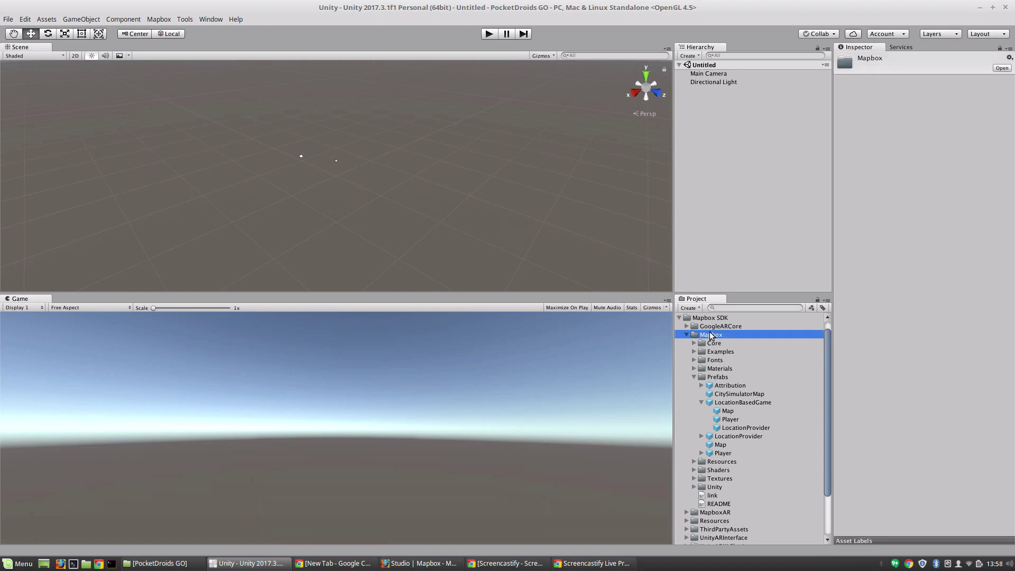
{"action": "left_click", "coordinate": [716, 379]}
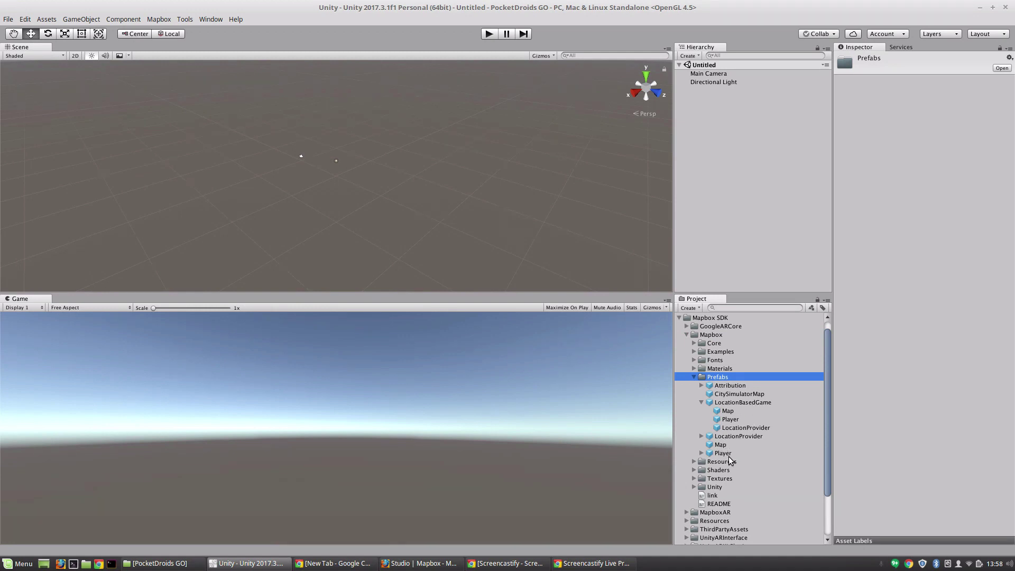
Drag the LocationBasedGame prefab into the scene and set its position to 0, 0, 0.
{"action": "left_click", "coordinate": [736, 404]}
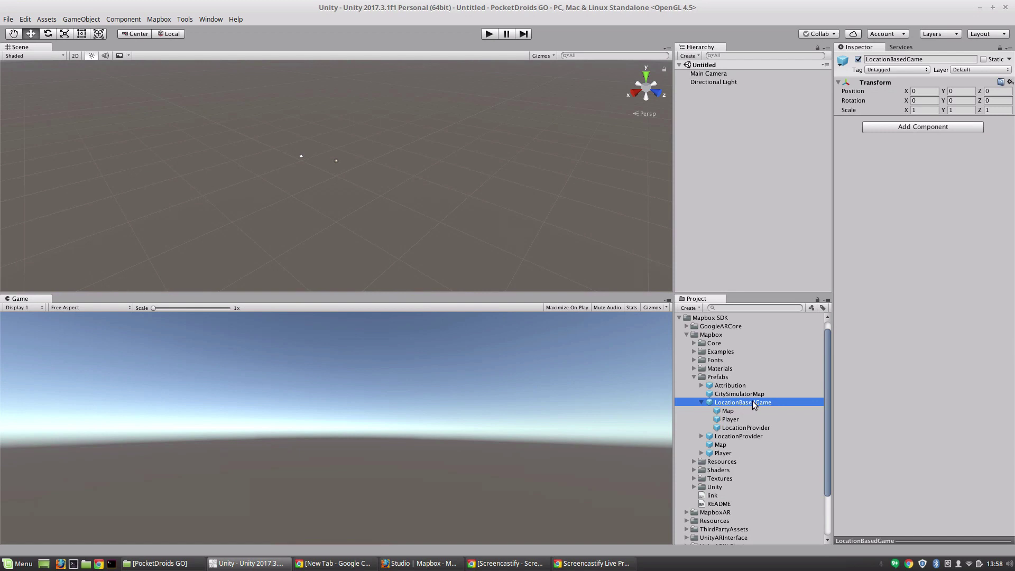
{"action": "left_click_drag", "start_coordinate": [753, 401], "coordinate": [322, 176]}
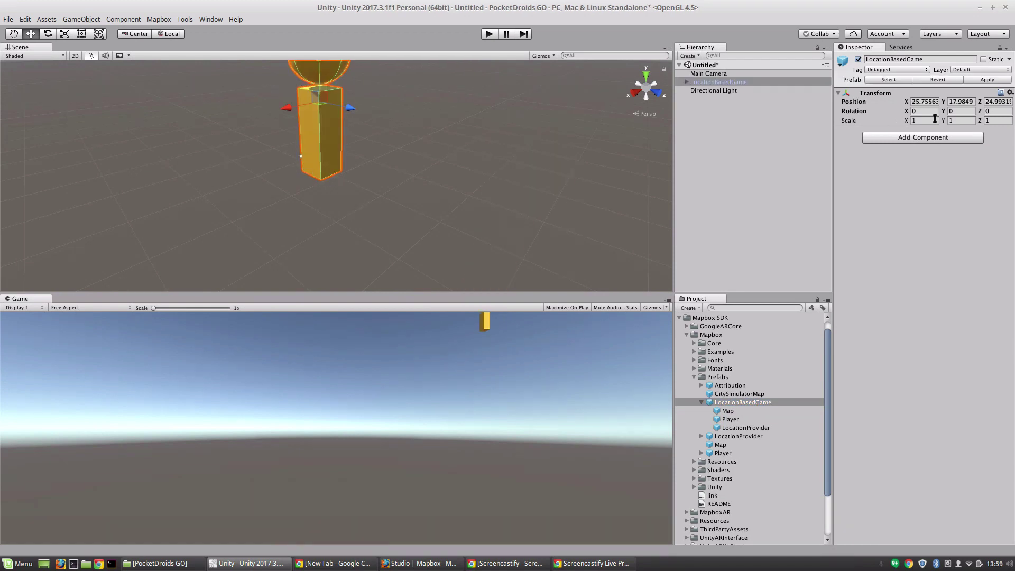
{"action": "left_click", "coordinate": [922, 100]}
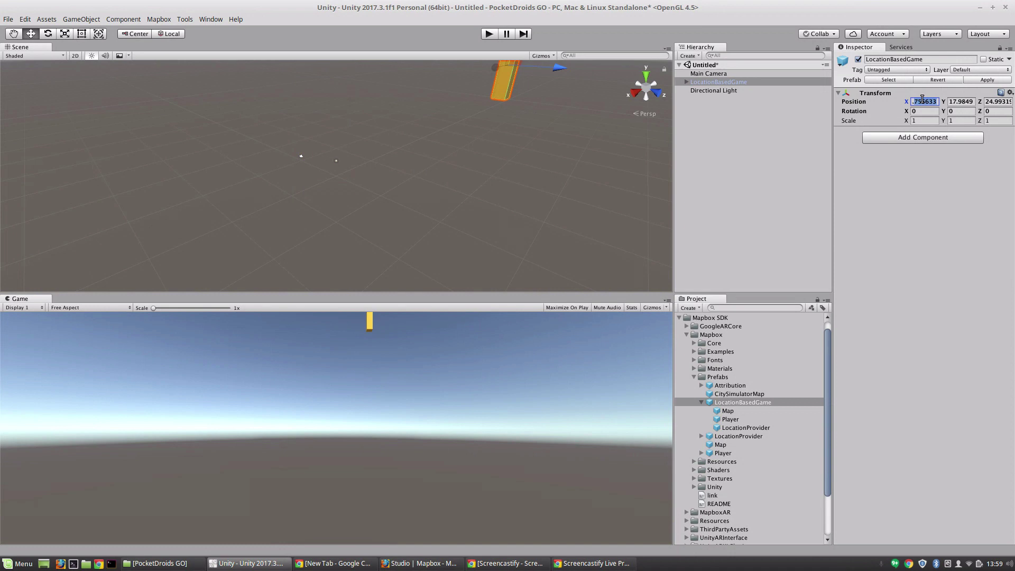
{"action": "left_click_drag", "start_coordinate": [922, 100], "coordinate": [891, 103]}
{"action": "type", "text": "0"}
{"action": "key", "text": "Tab"}
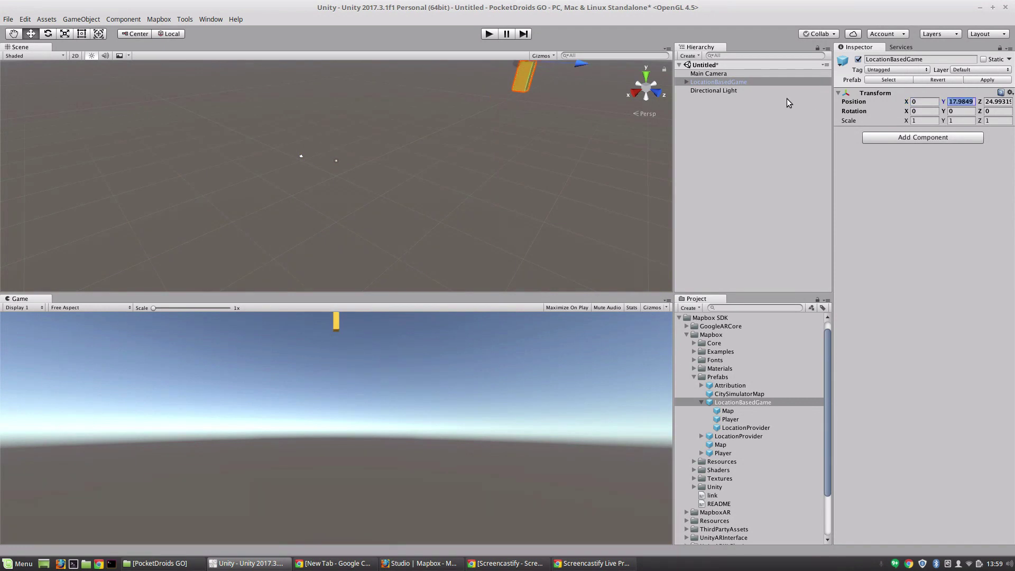
{"action": "type", "text": "0"}
{"action": "key", "text": "Tab"}
{"action": "type", "text": "0"}
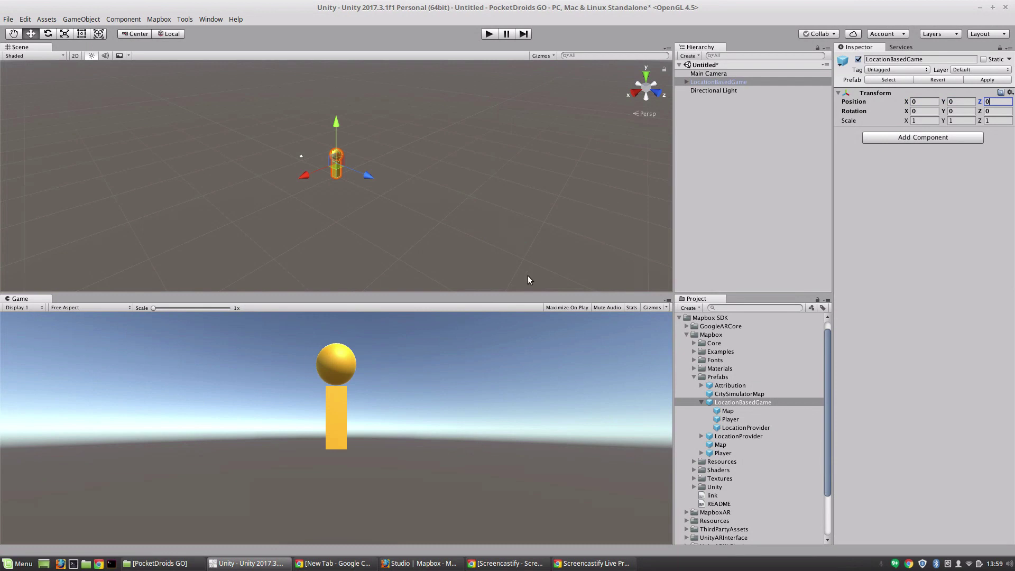
{"action": "left_click", "coordinate": [525, 221]}
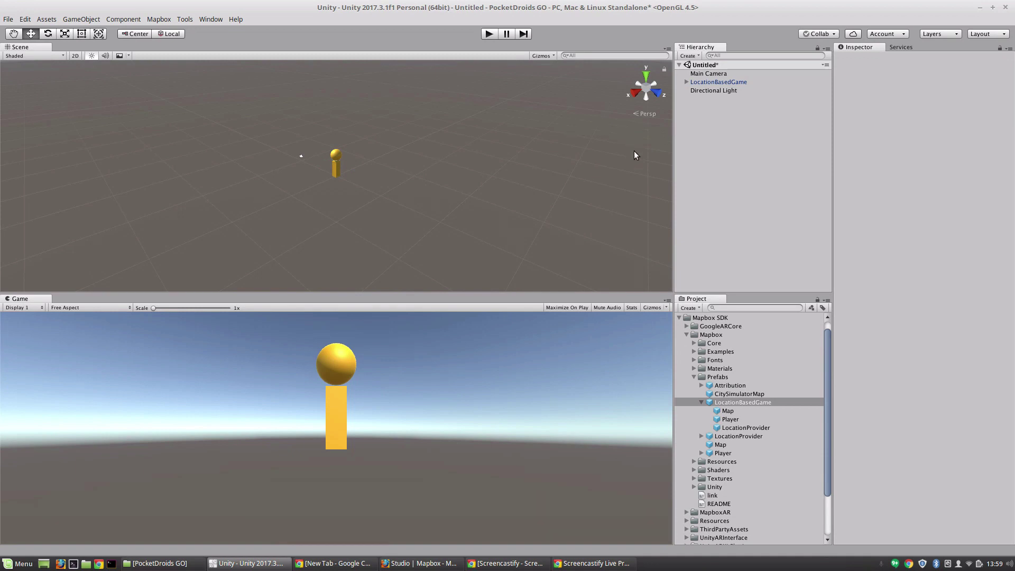
Play the scene to load the streets, then move Main Camera back to about -1.4, 1, -16.9.
{"action": "left_click", "coordinate": [488, 34]}
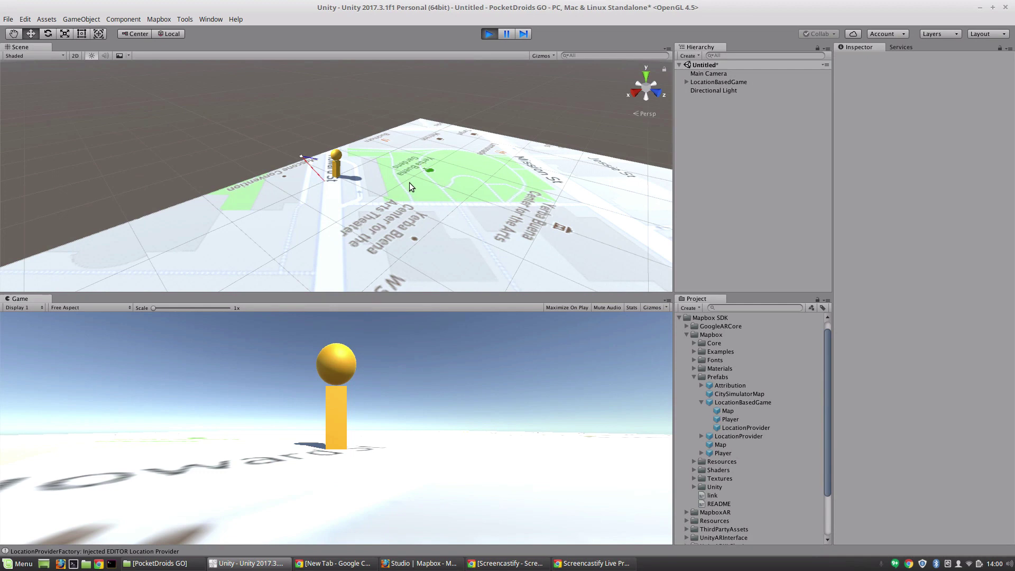
{"action": "middle_click_drag", "start_coordinate": [447, 173], "coordinate": [461, 196]}
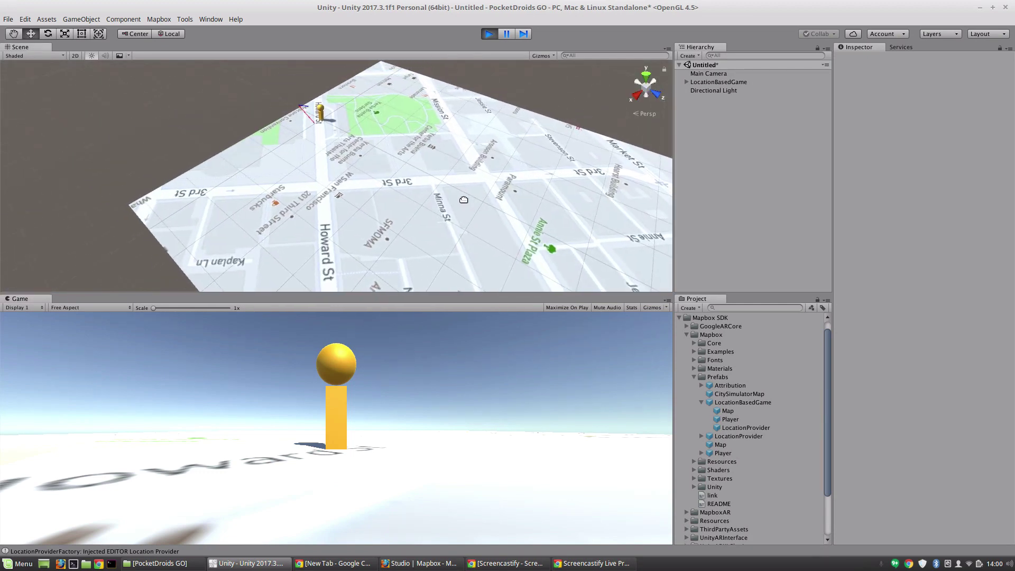
{"action": "left_click", "coordinate": [701, 73]}
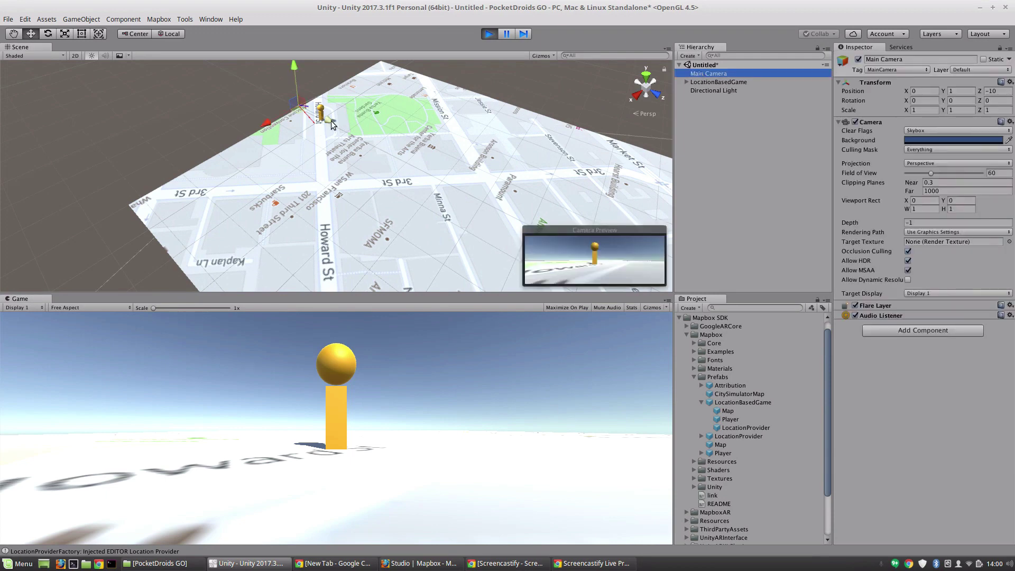
{"action": "left_click_drag", "start_coordinate": [331, 121], "coordinate": [296, 154]}
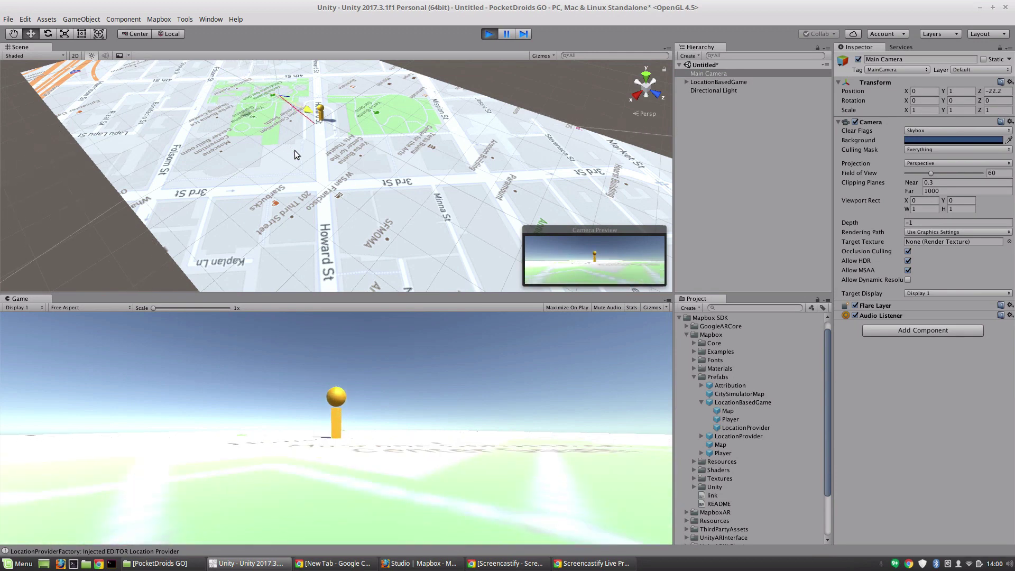
{"action": "left_click_drag", "start_coordinate": [251, 111], "coordinate": [318, 183]}
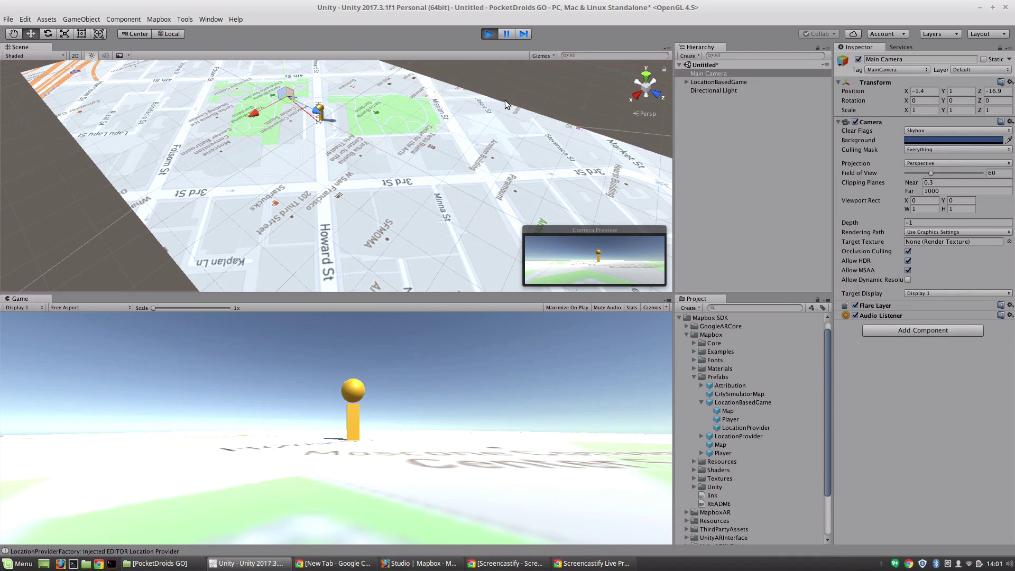
Stop play mode and select the Map object under LocationBasedGame.
{"action": "left_click", "coordinate": [490, 34]}
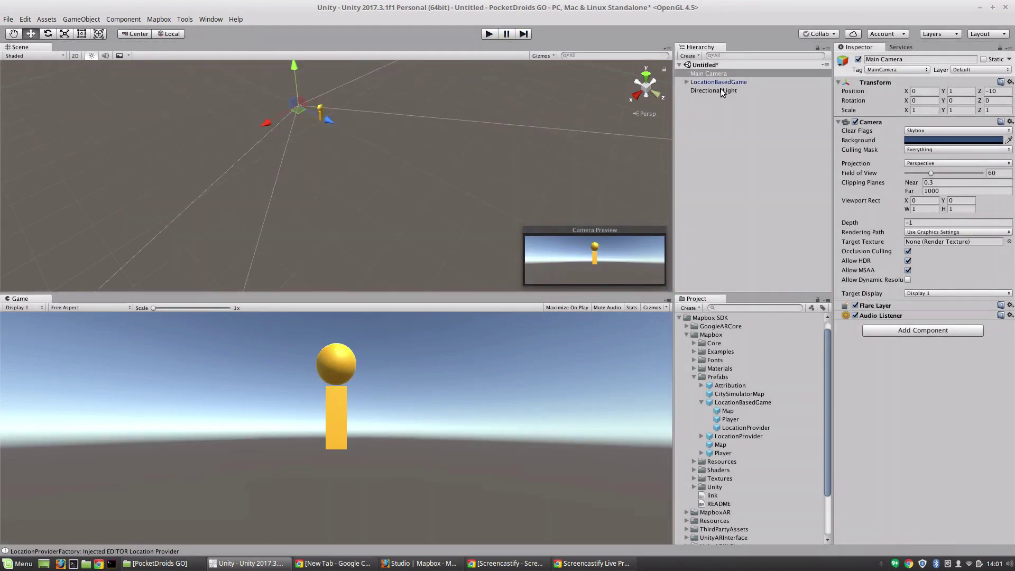
{"action": "left_click", "coordinate": [686, 82]}
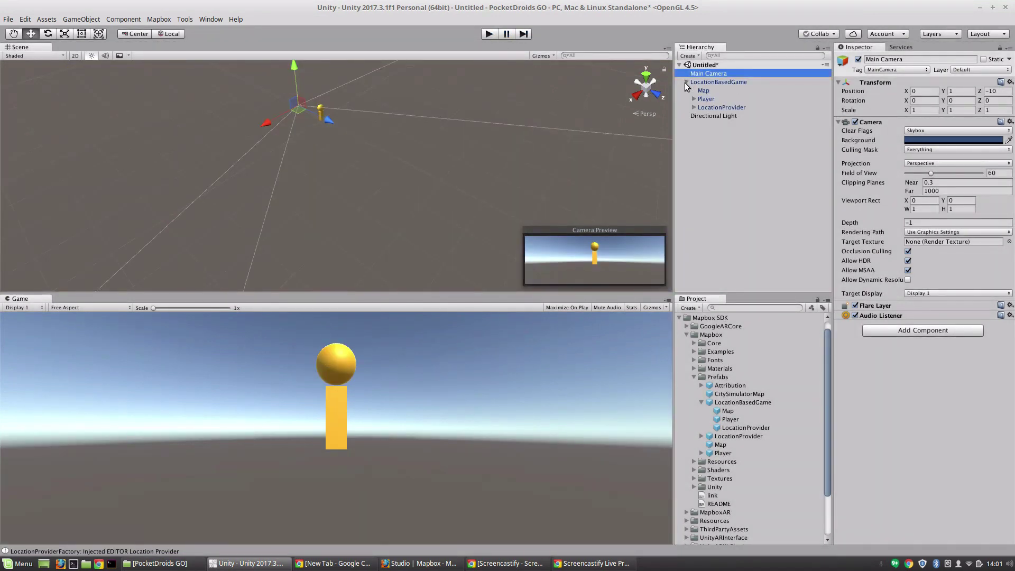
{"action": "left_click", "coordinate": [719, 82]}
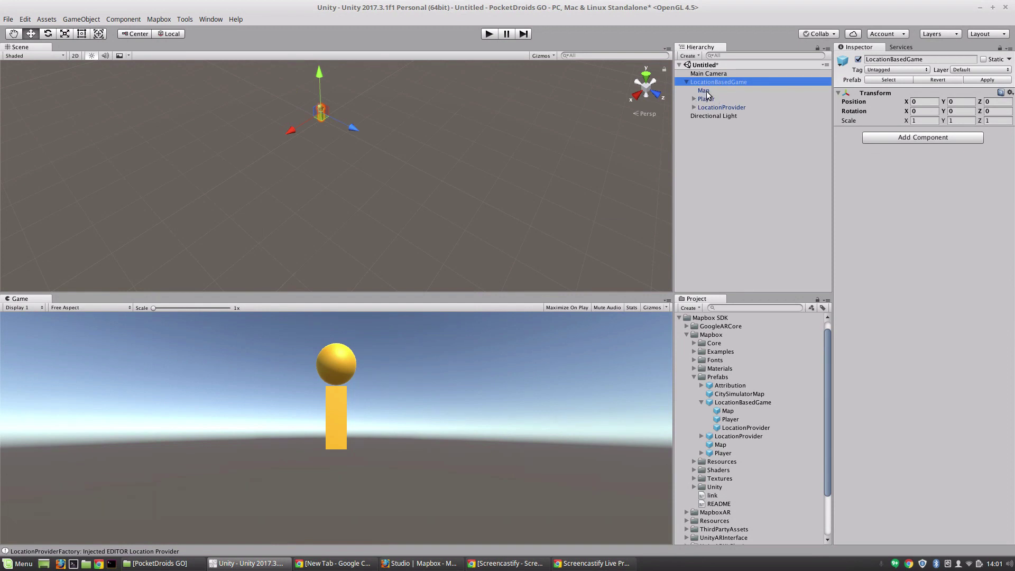
{"action": "left_click", "coordinate": [706, 92]}
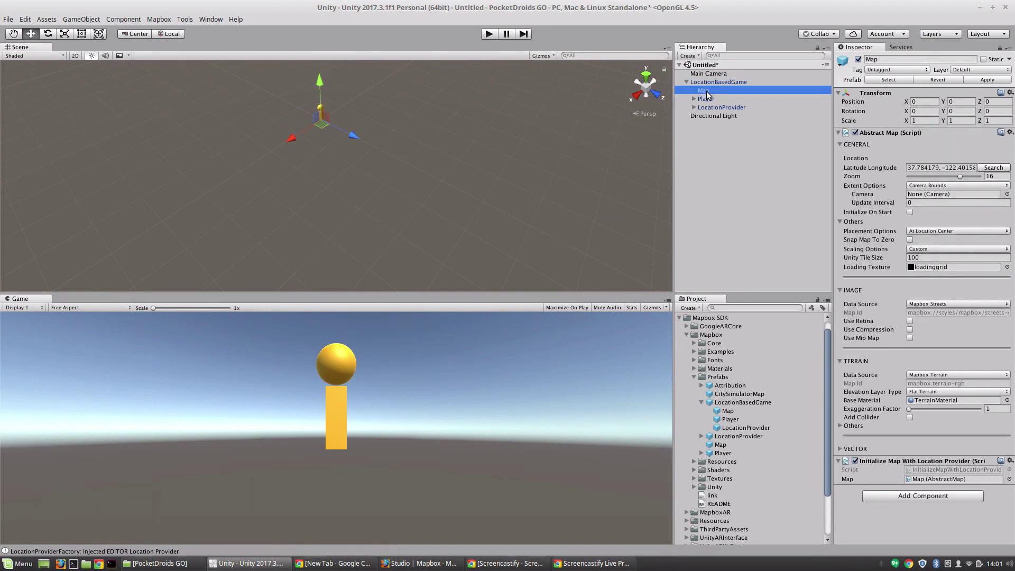
Collapse the IMAGE and TERRAIN sections, leaving GENERAL showing the location at zoom 16.
{"action": "left_click", "coordinate": [903, 136]}
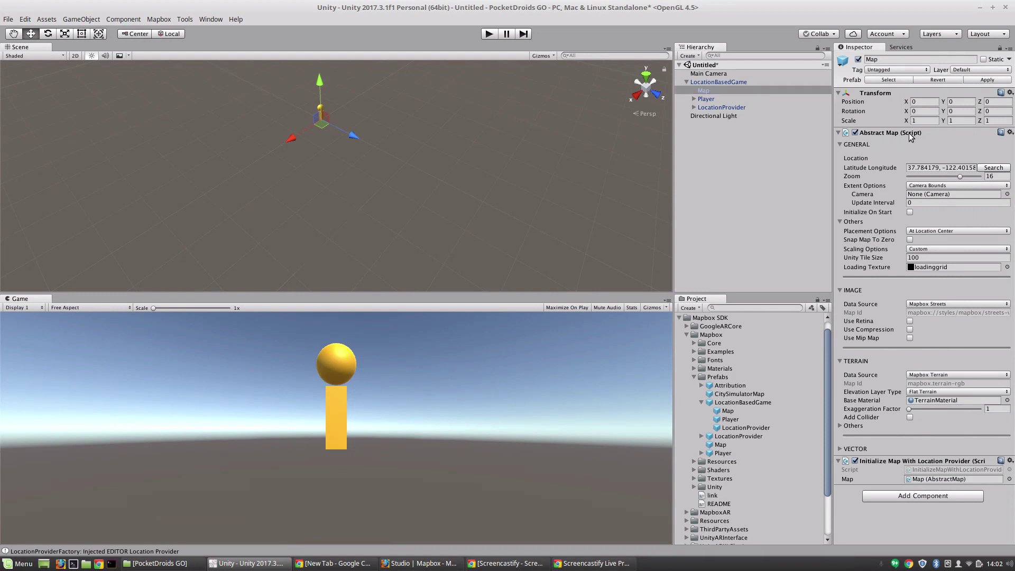
{"action": "left_click", "coordinate": [839, 145]}
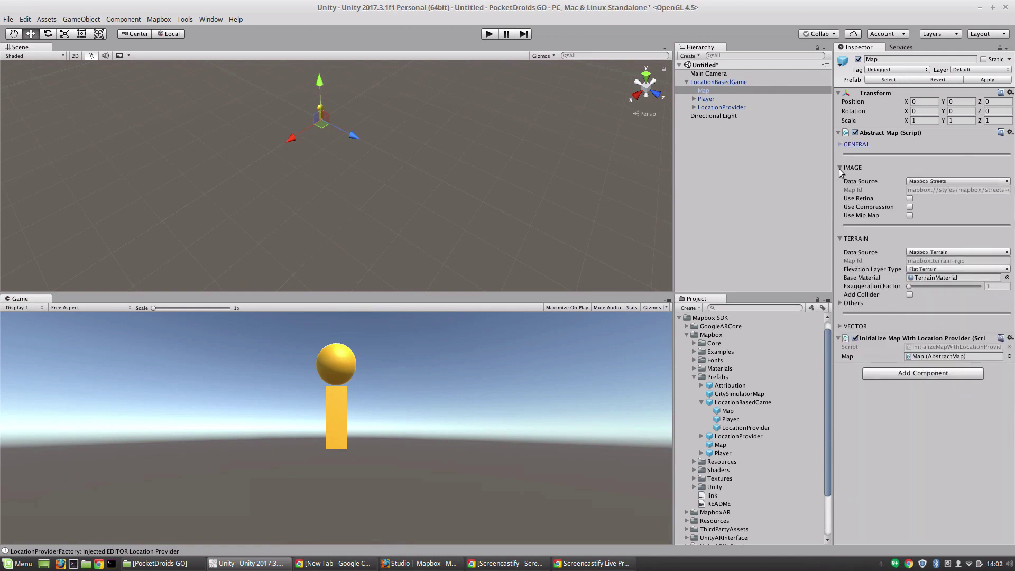
{"action": "left_click", "coordinate": [840, 168]}
{"action": "left_click", "coordinate": [840, 191]}
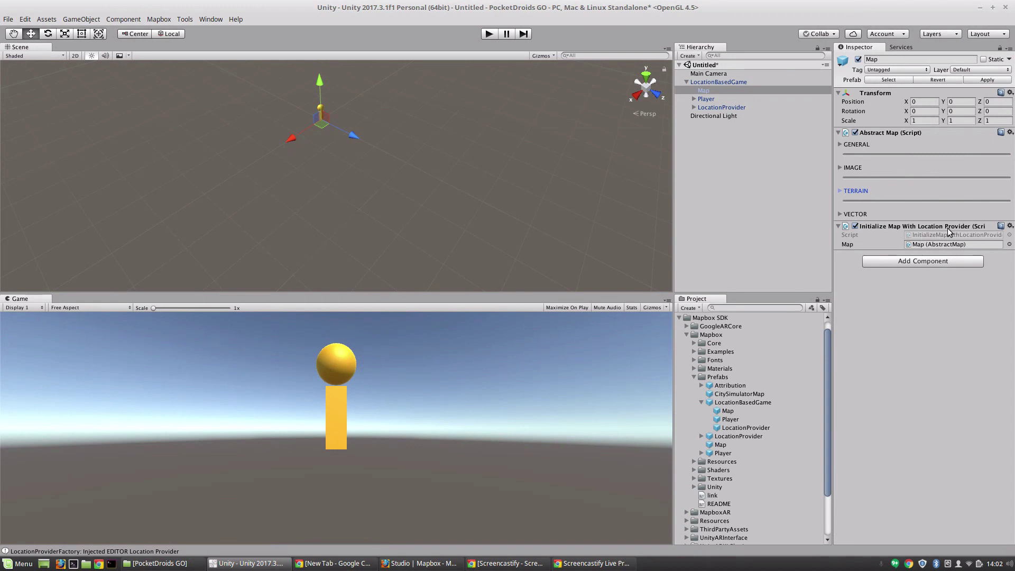
{"action": "left_click", "coordinate": [839, 144]}
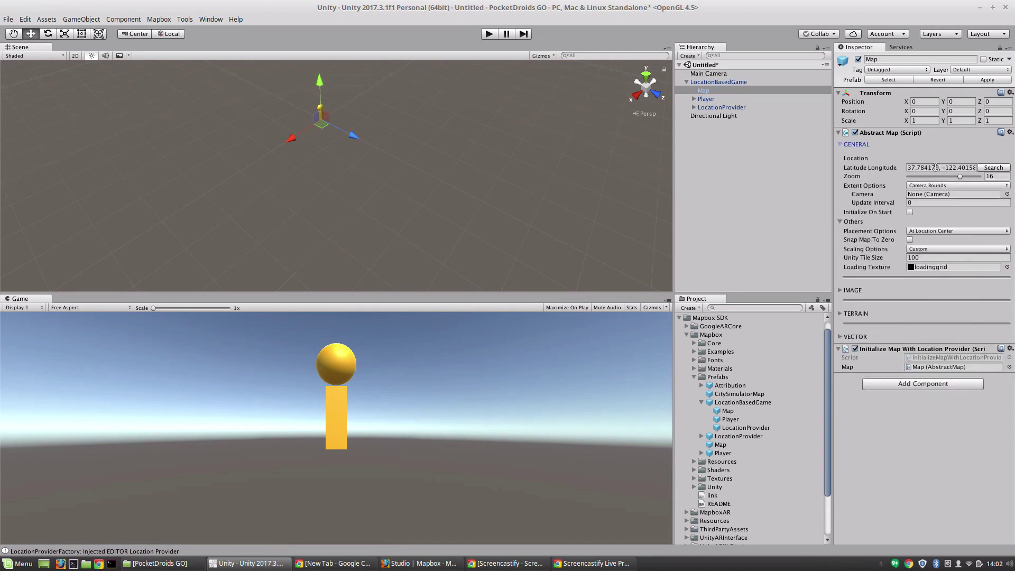
{"action": "left_click", "coordinate": [986, 169]}
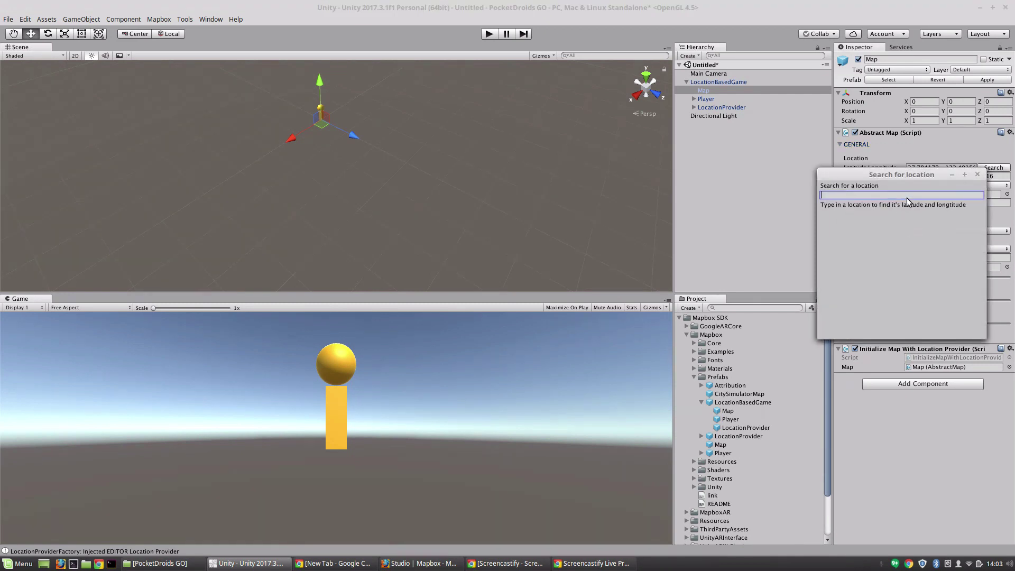
{"action": "type", "text": "Valdez, AK"}
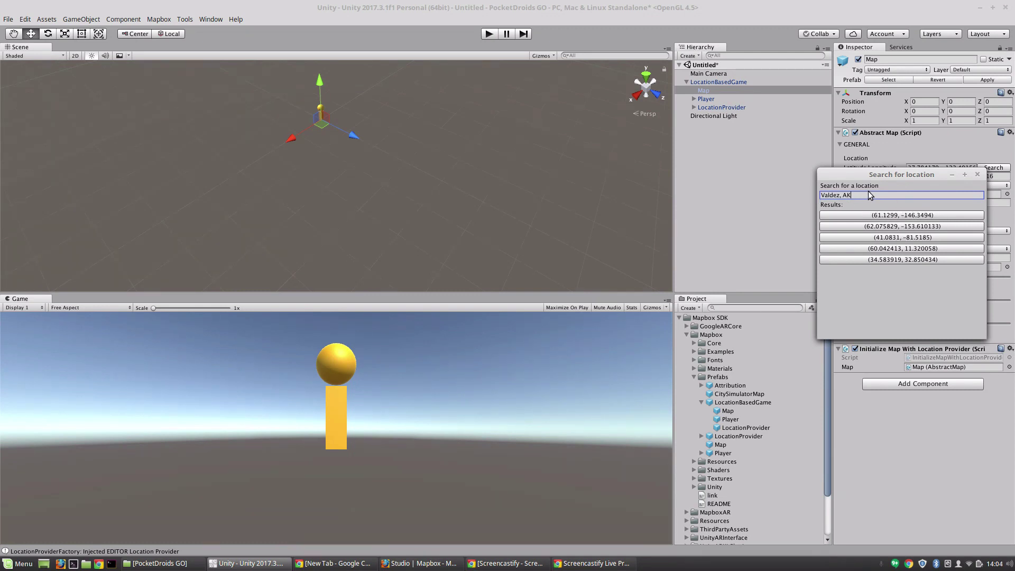
{"action": "left_click", "coordinate": [978, 174]}
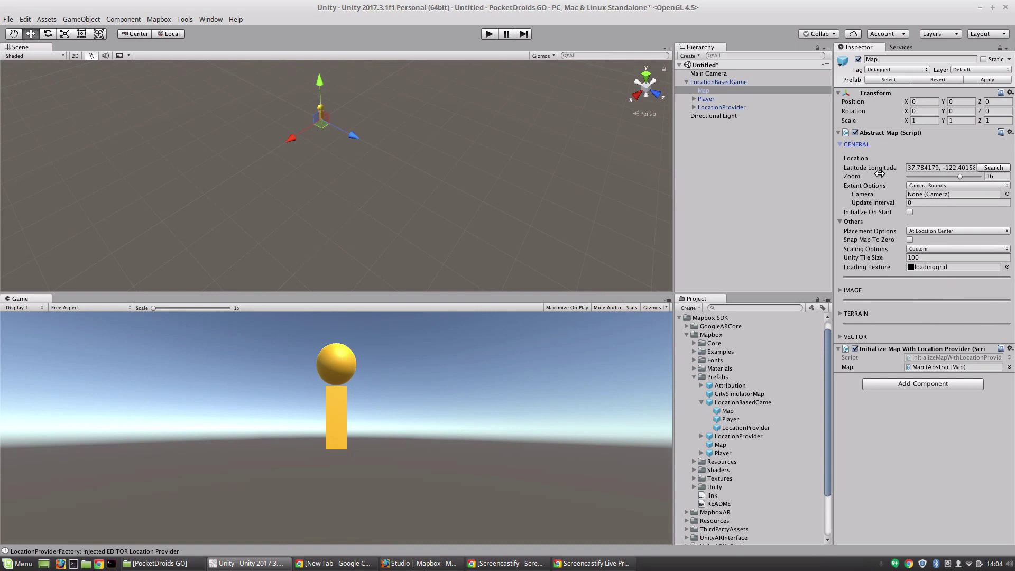
{"action": "left_click", "coordinate": [893, 186]}
{"action": "left_click", "coordinate": [931, 186]}
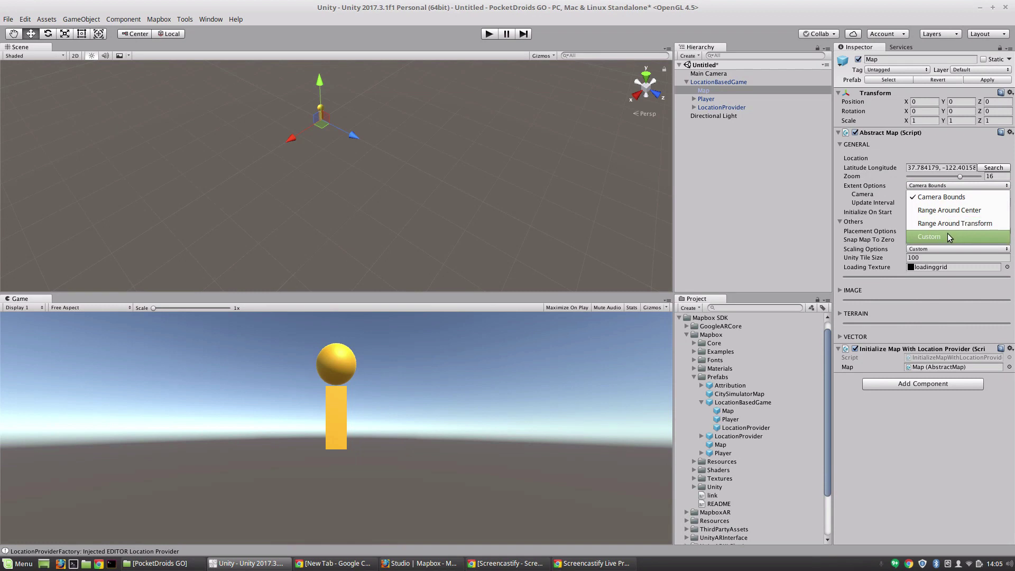
{"action": "left_click", "coordinate": [839, 185]}
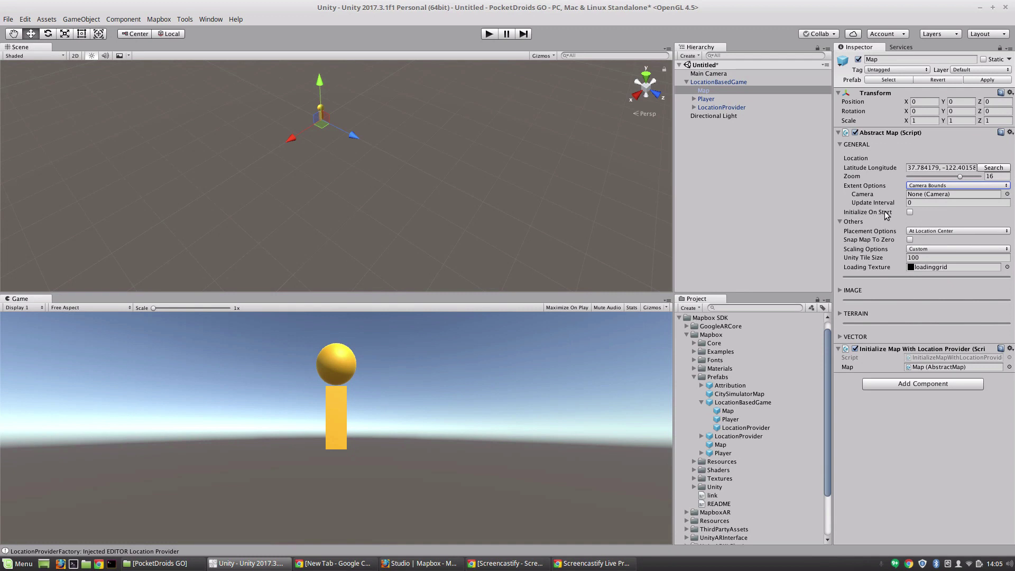
{"action": "left_click", "coordinate": [868, 224]}
{"action": "left_click", "coordinate": [931, 231]}
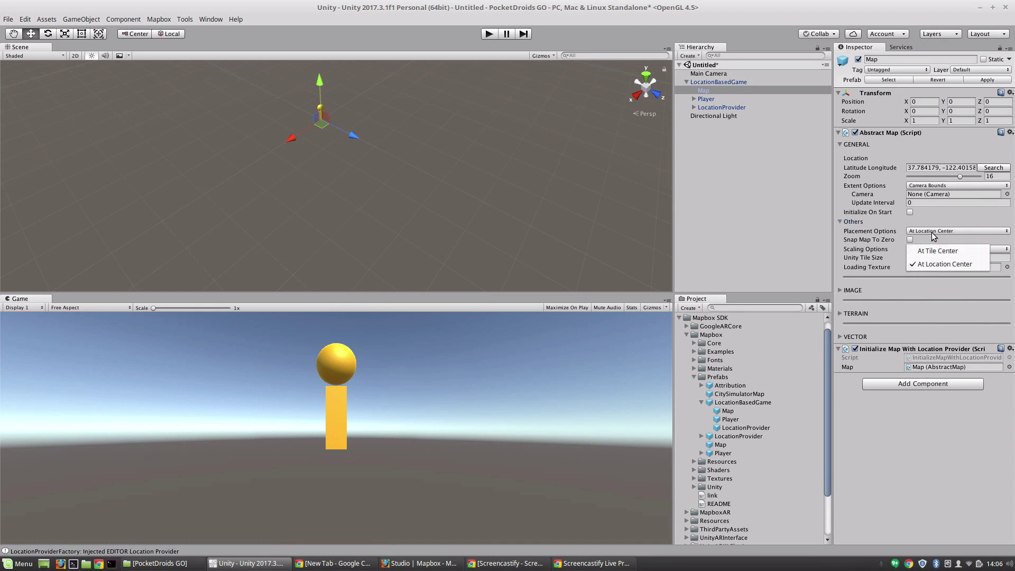
{"action": "left_click", "coordinate": [936, 262]}
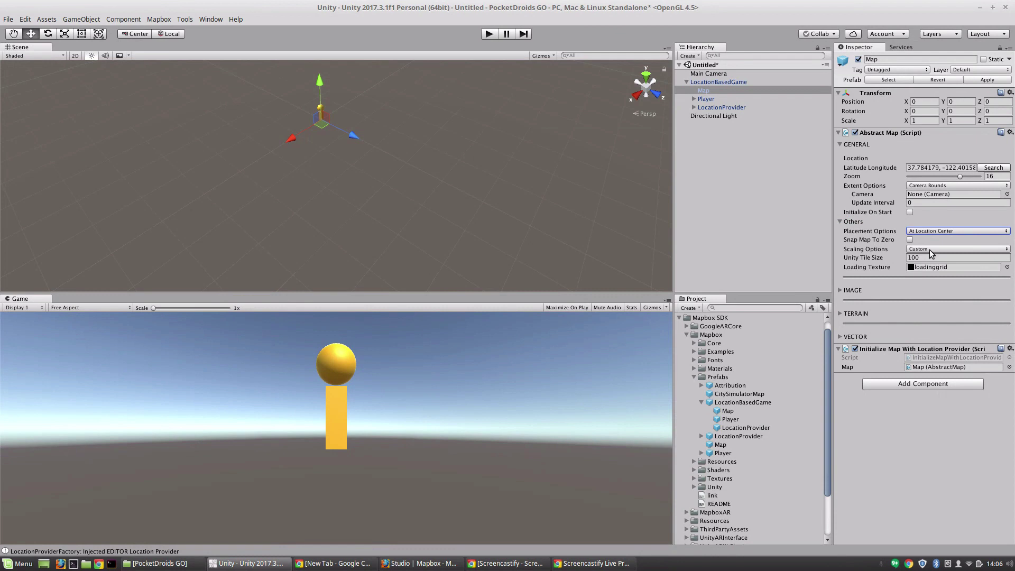
{"action": "key", "text": "Tab"}
{"action": "key", "text": "Tab"}
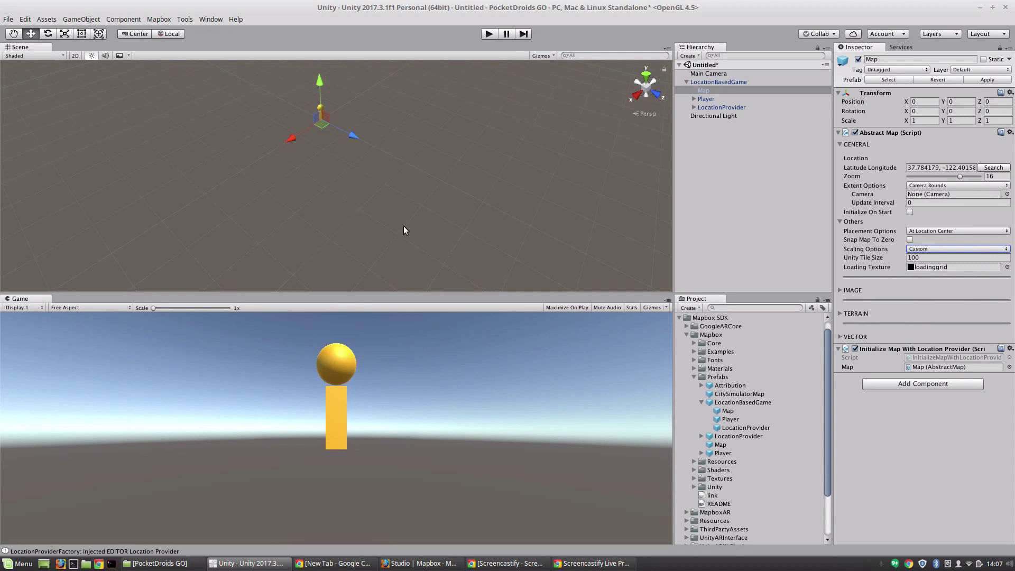
Set the IMAGE data source to Custom and bring up the Mapbox Studio Styles page.
{"action": "left_click", "coordinate": [840, 291]}
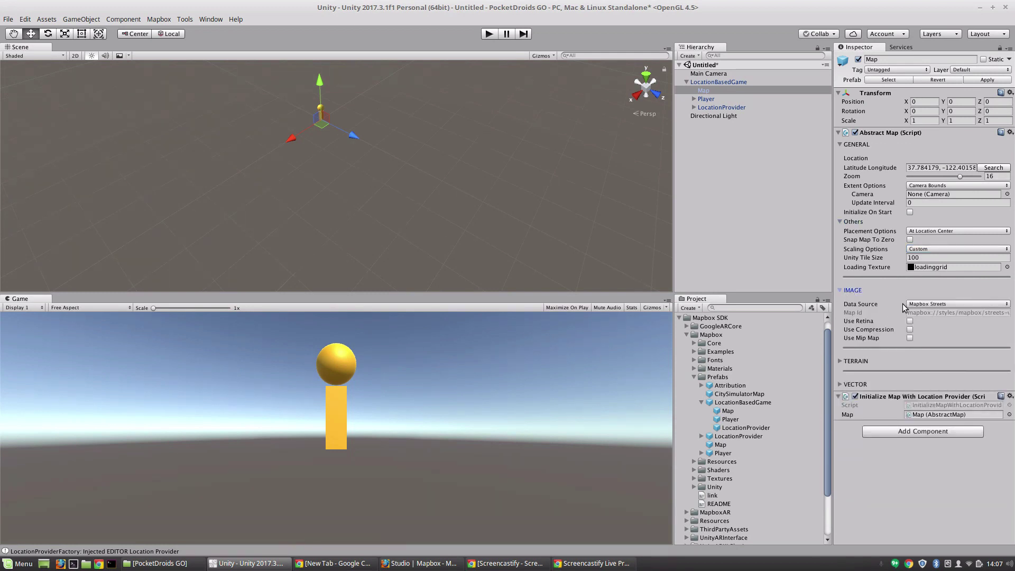
{"action": "left_click", "coordinate": [934, 306]}
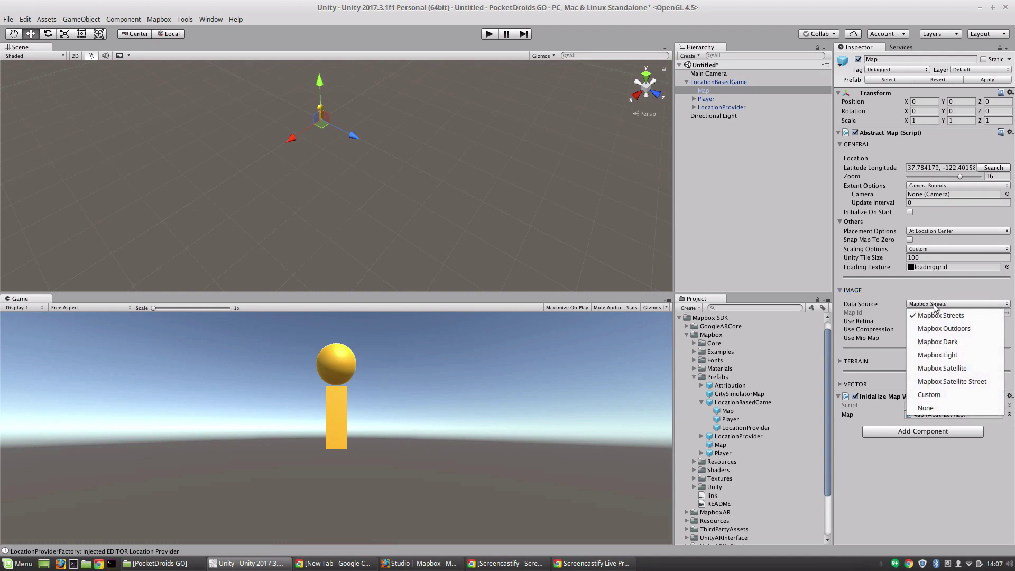
{"action": "left_click", "coordinate": [946, 394]}
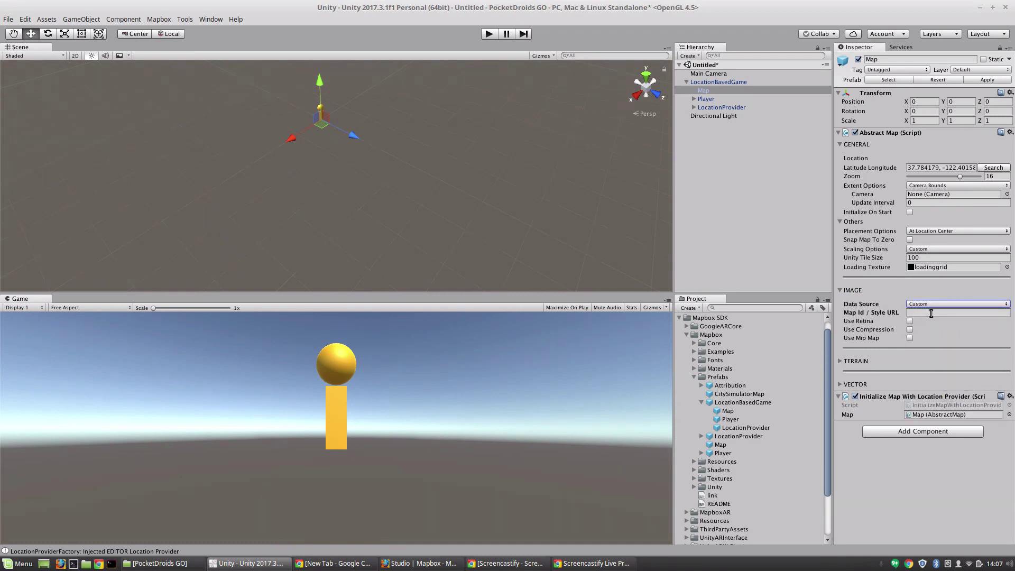
{"action": "left_click", "coordinate": [893, 315]}
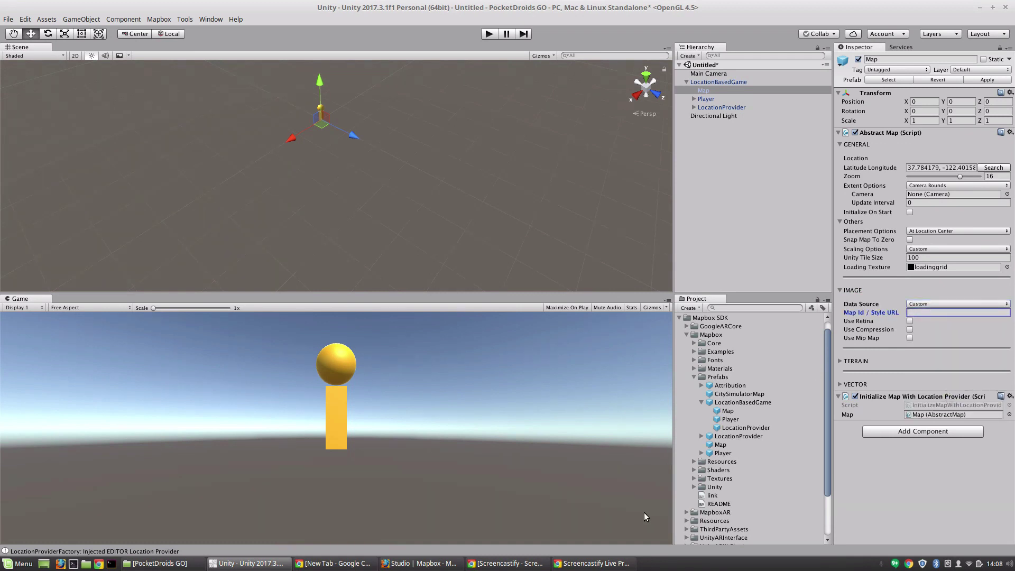
{"action": "left_click", "coordinate": [430, 564]}
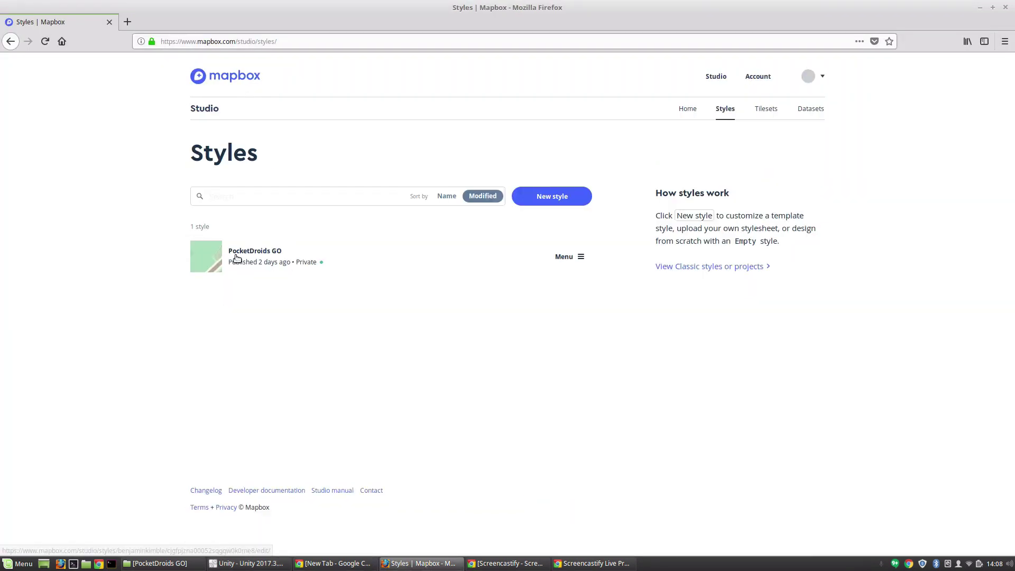
Copy the PocketDroids GO style URL from its Mapbox Studio menu and return to Unity.
{"action": "left_click", "coordinate": [576, 258]}
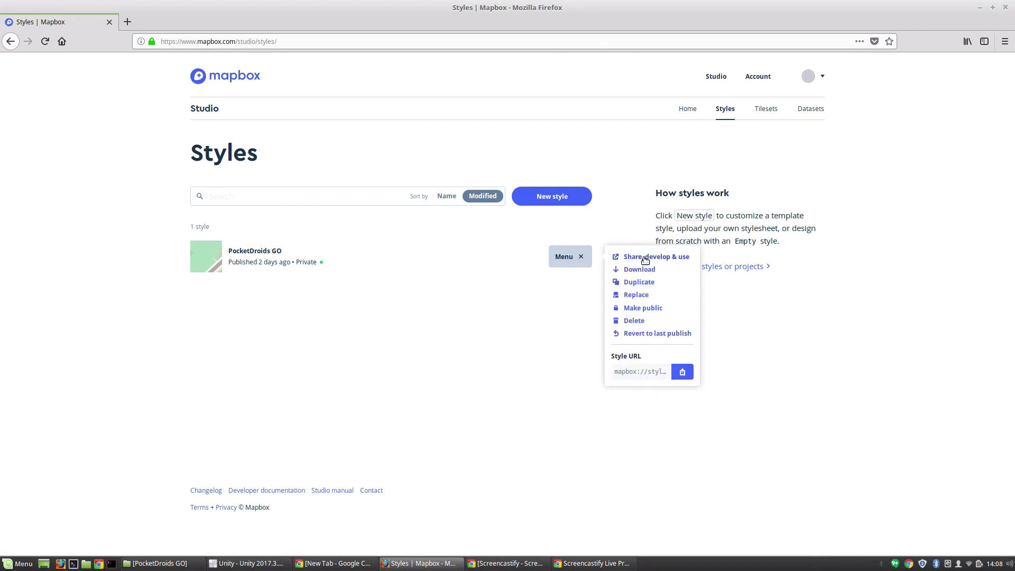
{"action": "left_click", "coordinate": [684, 373]}
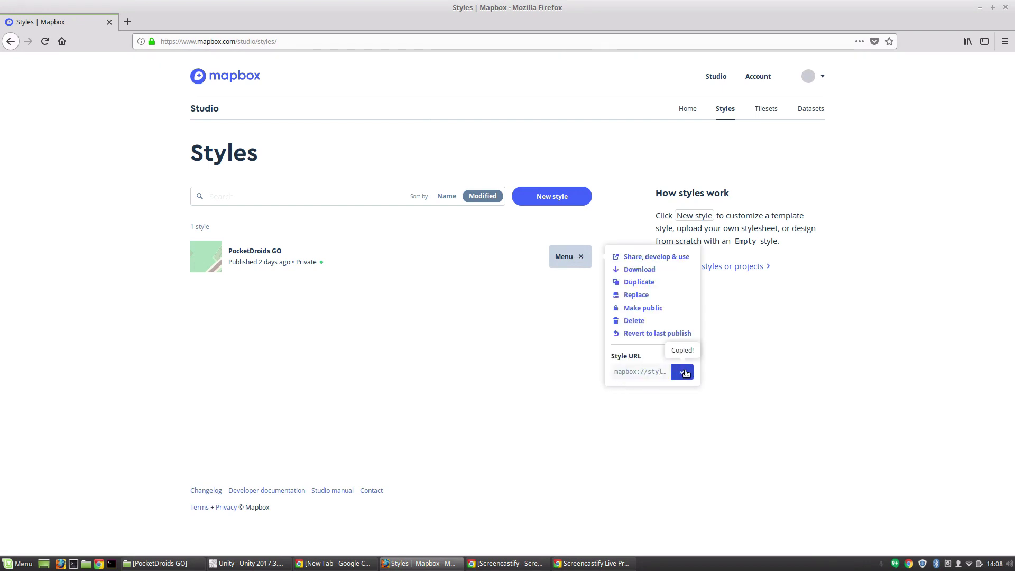
{"action": "left_click", "coordinate": [238, 563]}
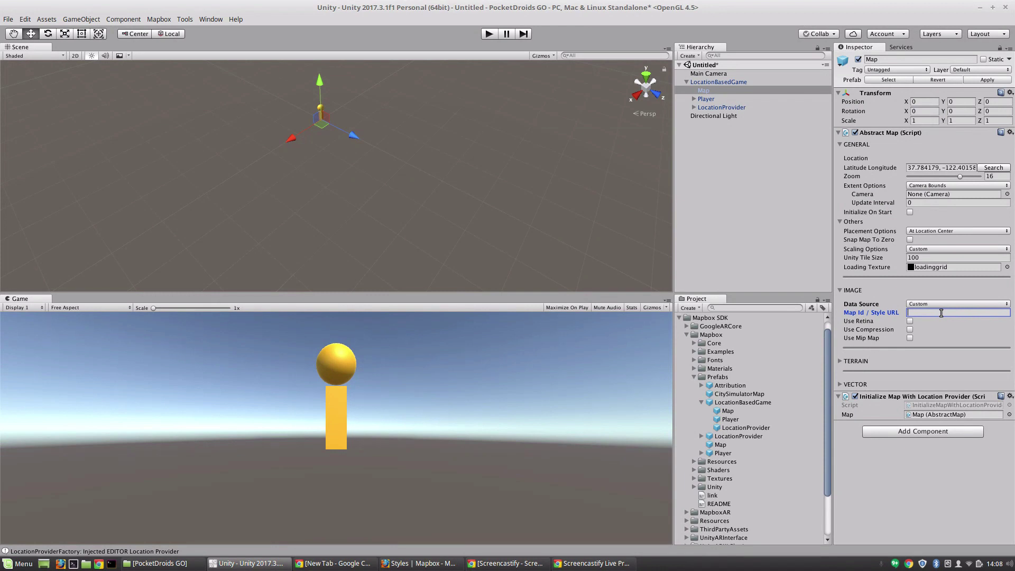
Paste the style URL into Map Id / Style URL, play, and pull Main Camera back to Z -24.4.
{"action": "key", "text": "ctrl+v"}
{"action": "left_click", "coordinate": [489, 34]}
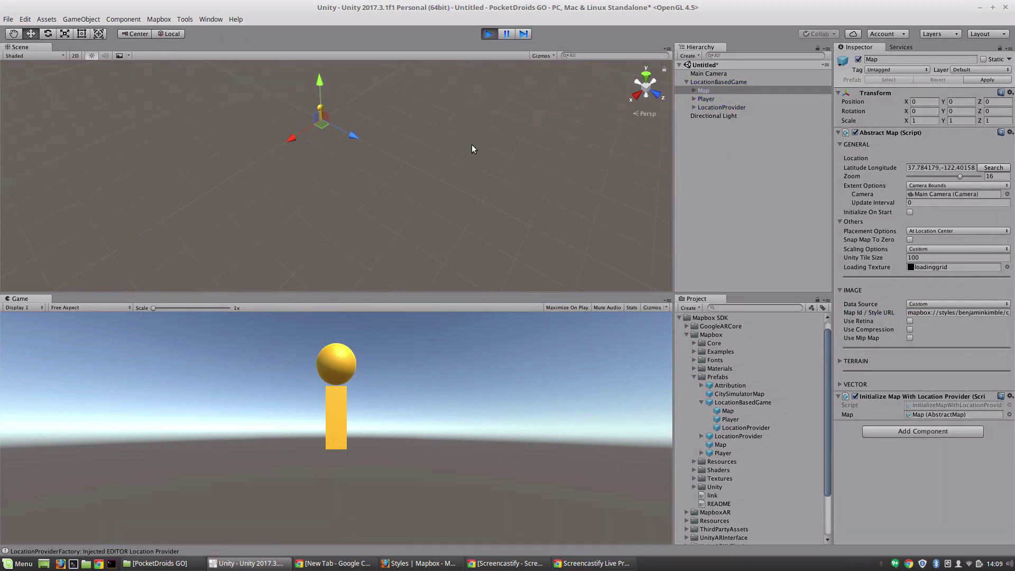
{"action": "left_click_drag", "start_coordinate": [459, 148], "coordinate": [488, 175], "text": "alt"}
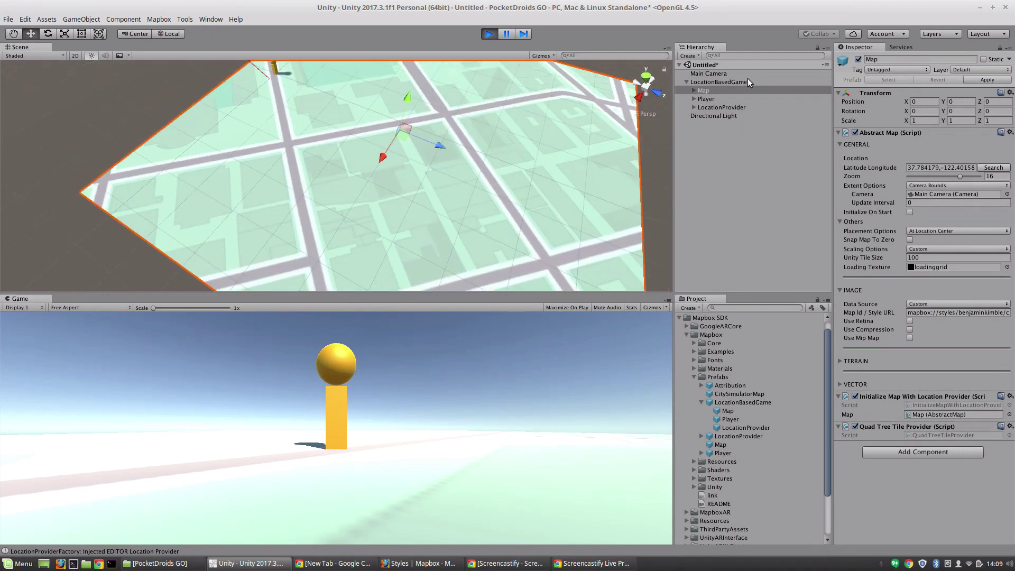
{"action": "left_click", "coordinate": [709, 73]}
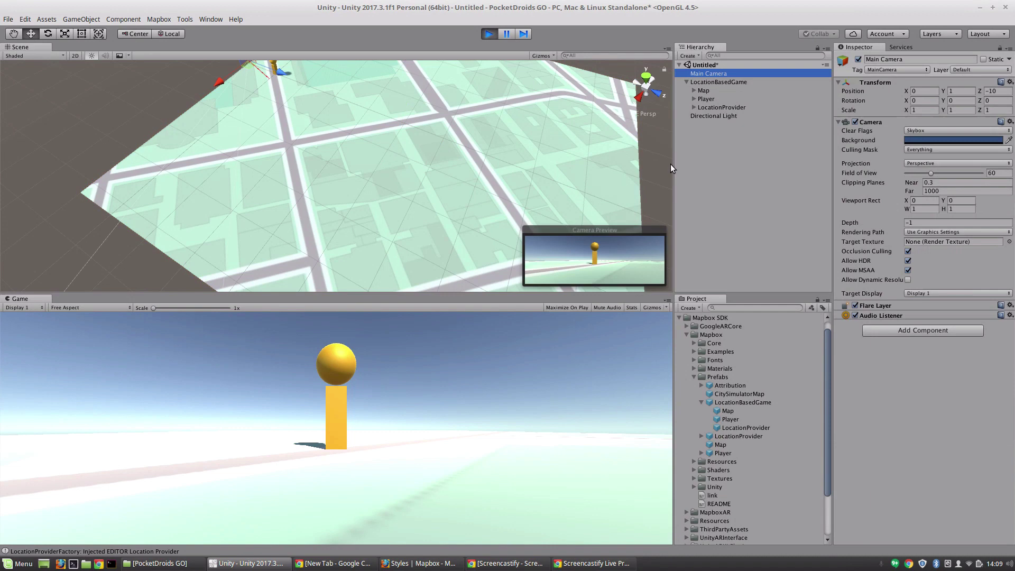
{"action": "left_click_drag", "start_coordinate": [239, 74], "coordinate": [232, 98]}
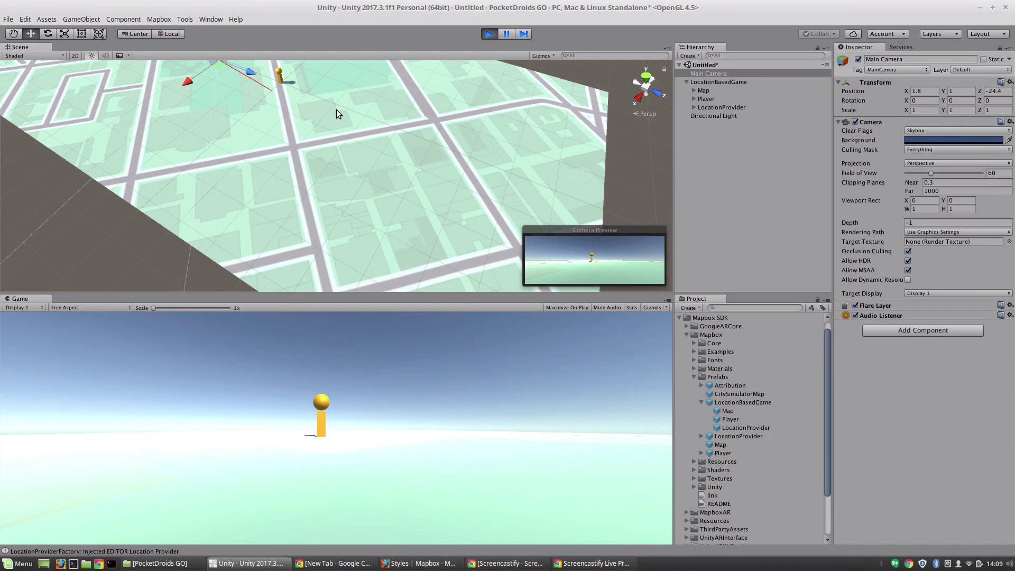
{"action": "scroll", "coordinate": [343, 117], "scroll_direction": "down", "scroll_amount": 6}
Stop play mode, select Map and expand its TERRAIN settings.
{"action": "scroll", "coordinate": [345, 118], "scroll_direction": "down", "scroll_amount": 1}
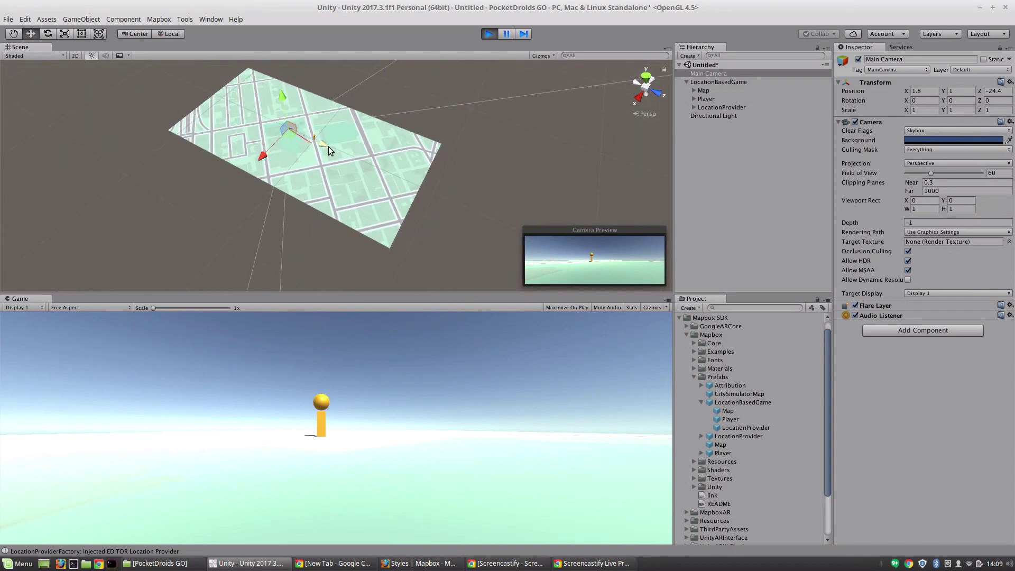
{"action": "left_click", "coordinate": [496, 36]}
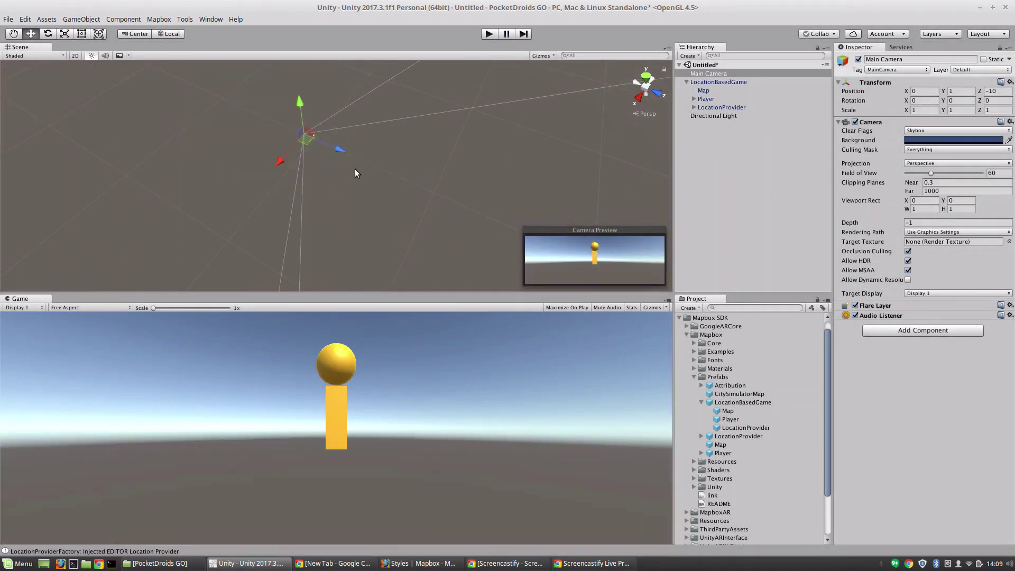
{"action": "left_click", "coordinate": [703, 90]}
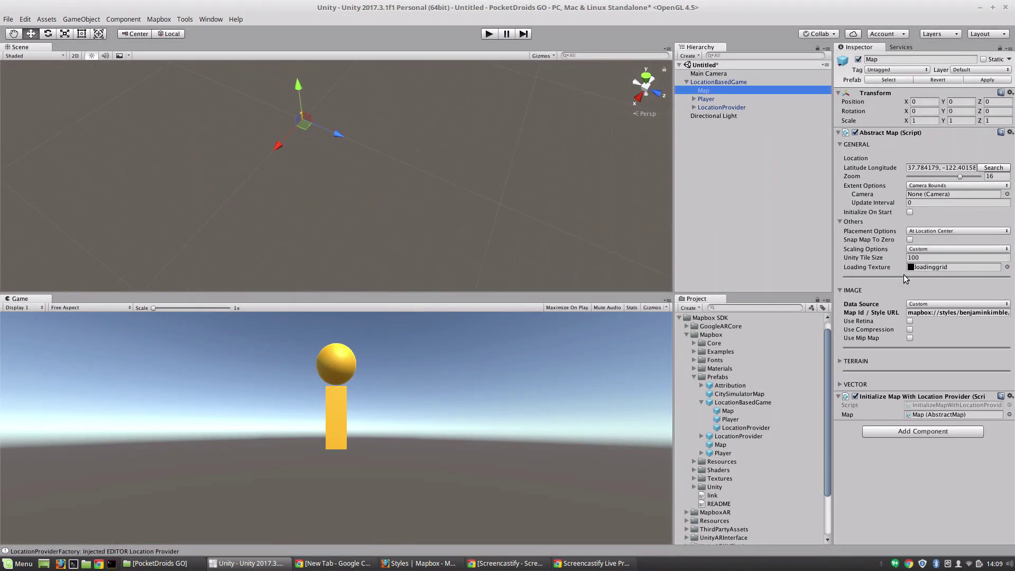
{"action": "left_click", "coordinate": [840, 361]}
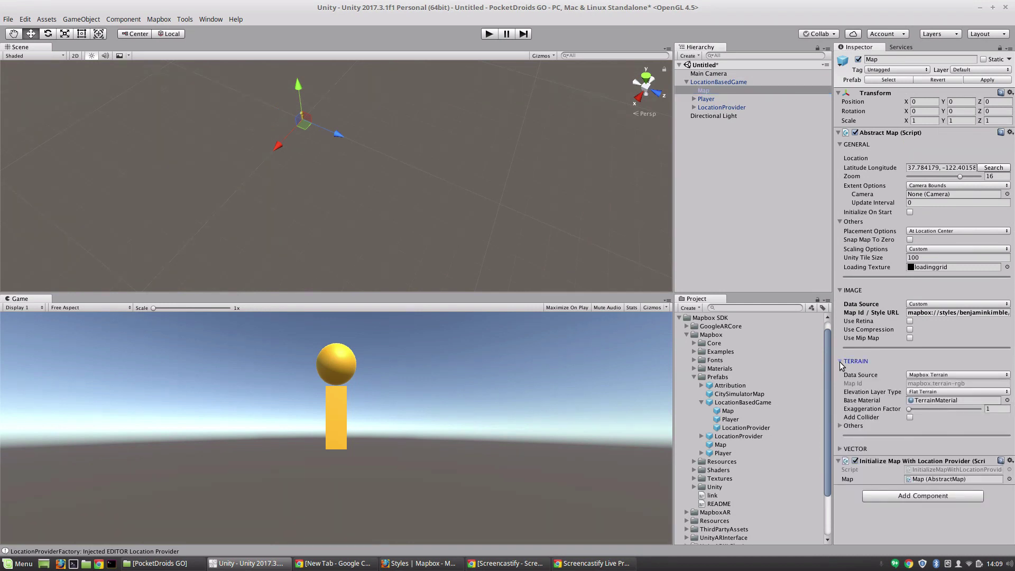
Keep Flat Terrain elevation and the Mapbox Terrain source, briefly checking the Others options.
{"action": "left_click", "coordinate": [913, 391]}
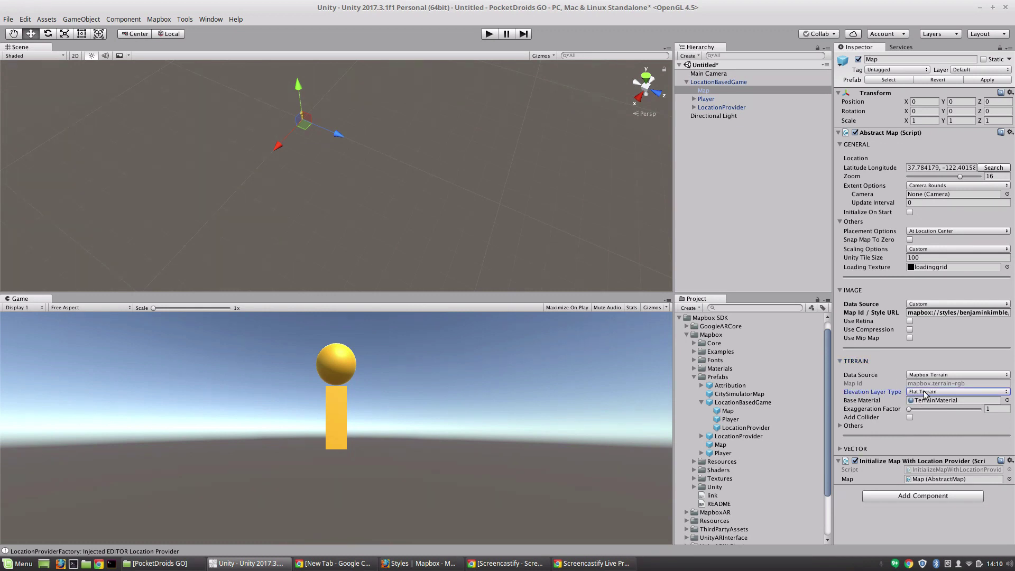
{"action": "left_click", "coordinate": [952, 394]}
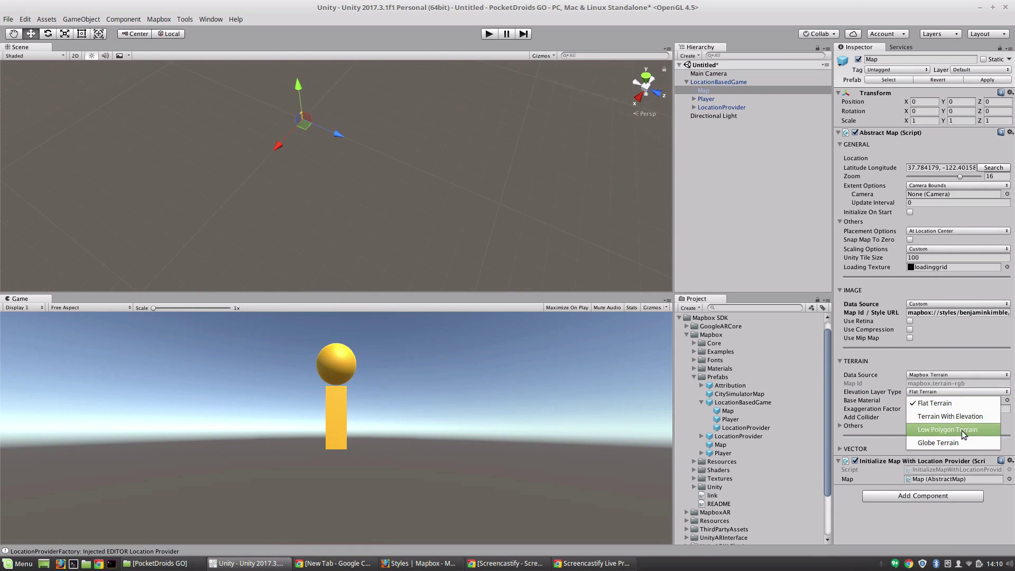
{"action": "left_click", "coordinate": [933, 402]}
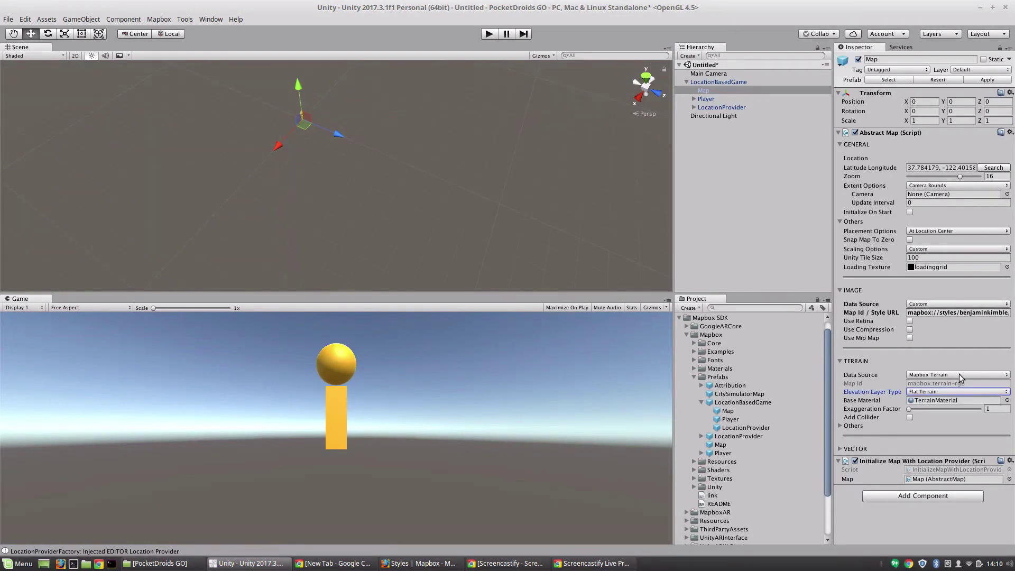
{"action": "left_click", "coordinate": [959, 374]}
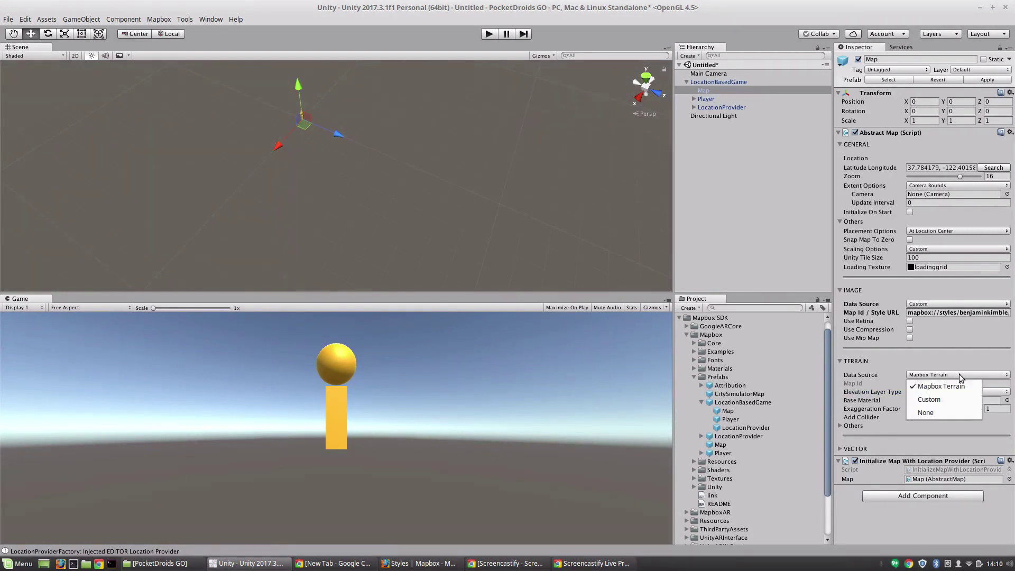
{"action": "left_click", "coordinate": [843, 379]}
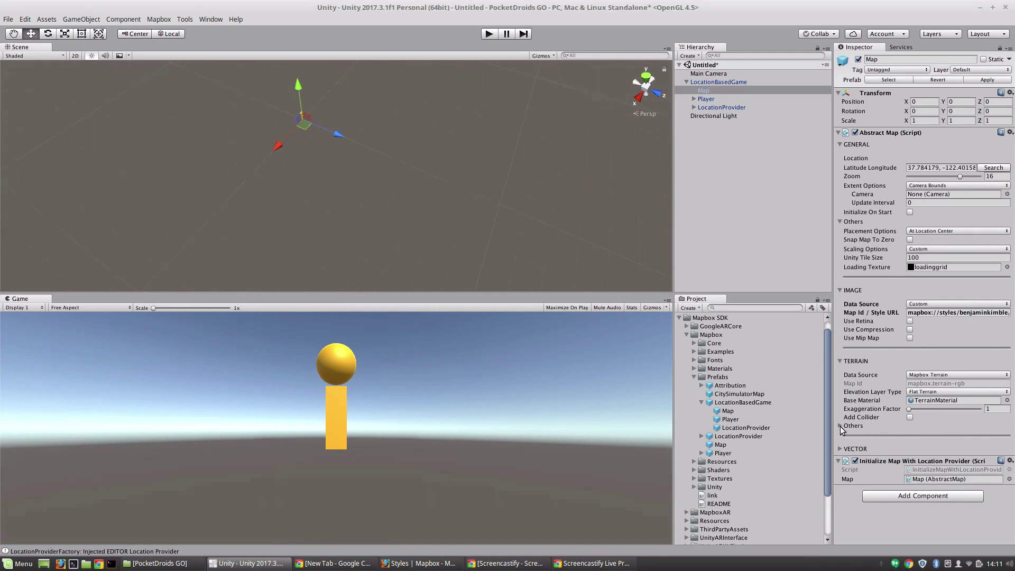
{"action": "left_click", "coordinate": [840, 426]}
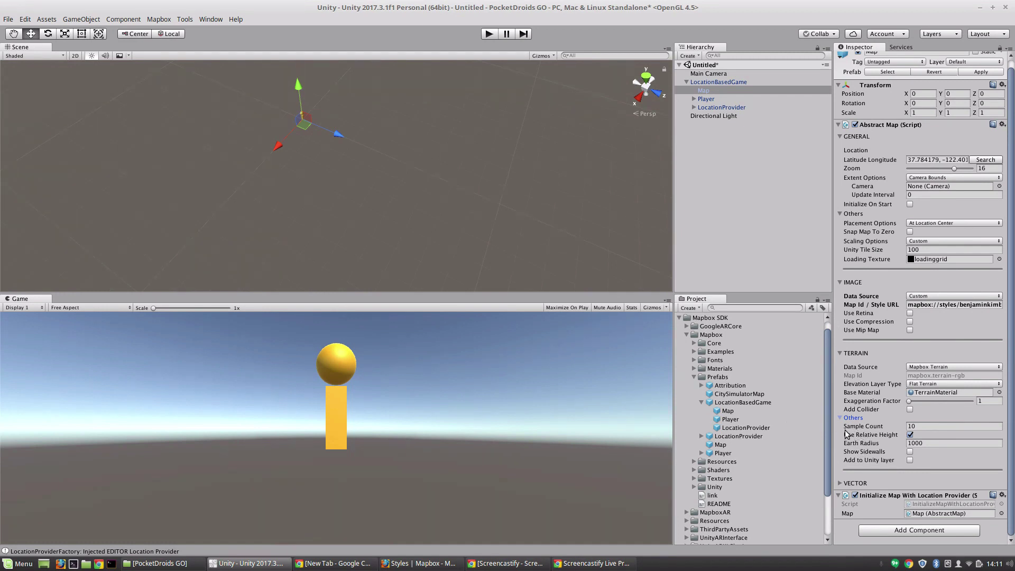
{"action": "left_click", "coordinate": [840, 418]}
Set the VECTOR data source to Mapbox Streets and add a new layer visualizer.
{"action": "left_click", "coordinate": [839, 361]}
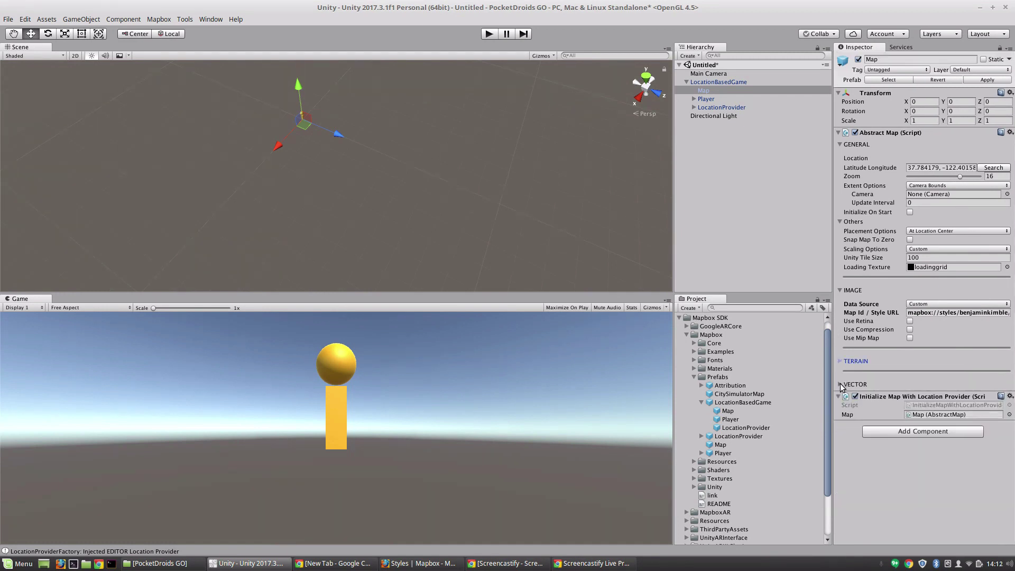
{"action": "left_click", "coordinate": [840, 384]}
{"action": "scroll", "coordinate": [896, 392], "scroll_direction": "down", "scroll_amount": 1}
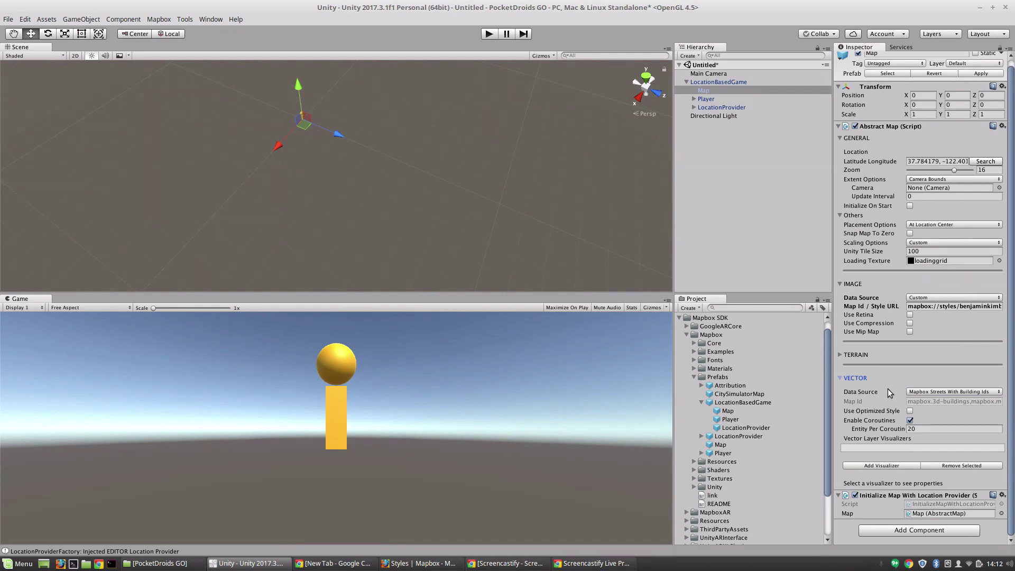
{"action": "left_click", "coordinate": [925, 393]}
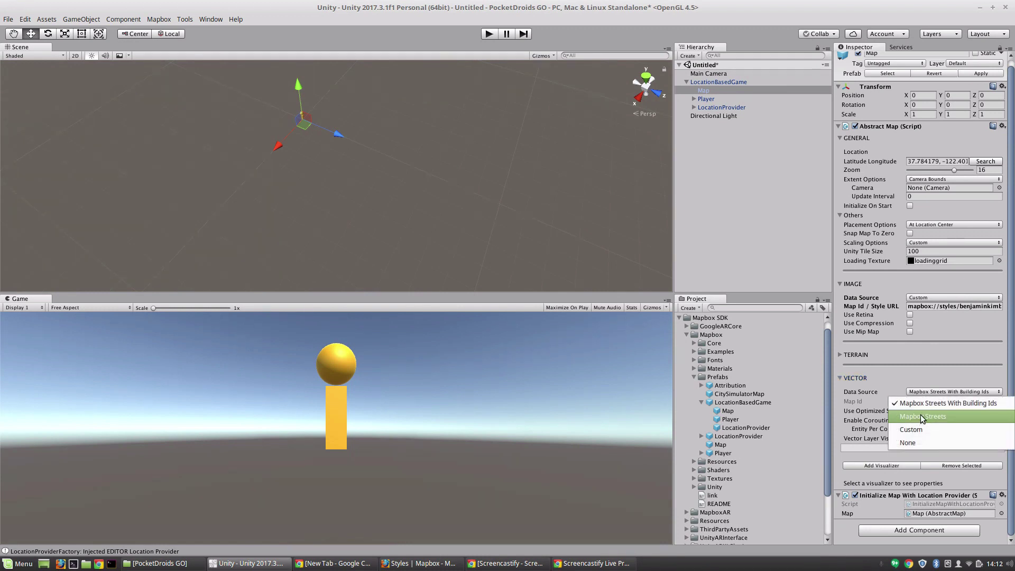
{"action": "left_click", "coordinate": [923, 415]}
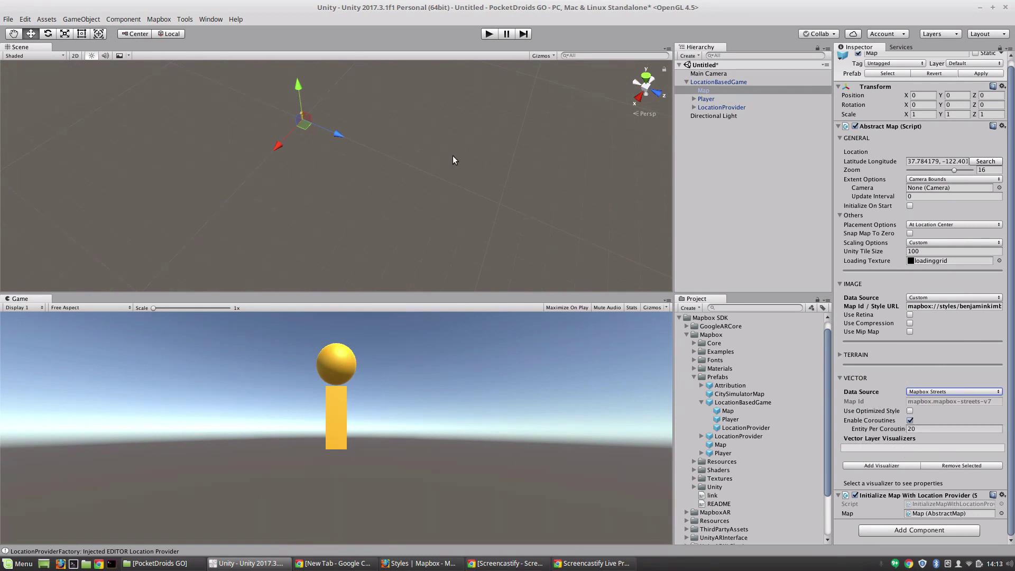
{"action": "left_click", "coordinate": [895, 466]}
{"action": "scroll", "coordinate": [922, 365], "scroll_direction": "down", "scroll_amount": 4}
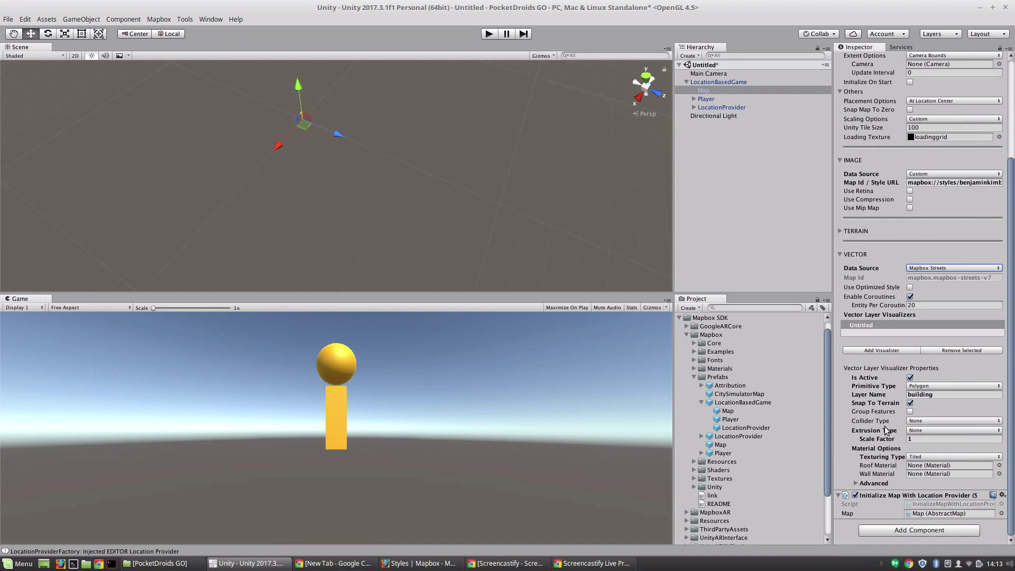
Rename the new visualizer to Buildings.
{"action": "double_click", "coordinate": [879, 325]}
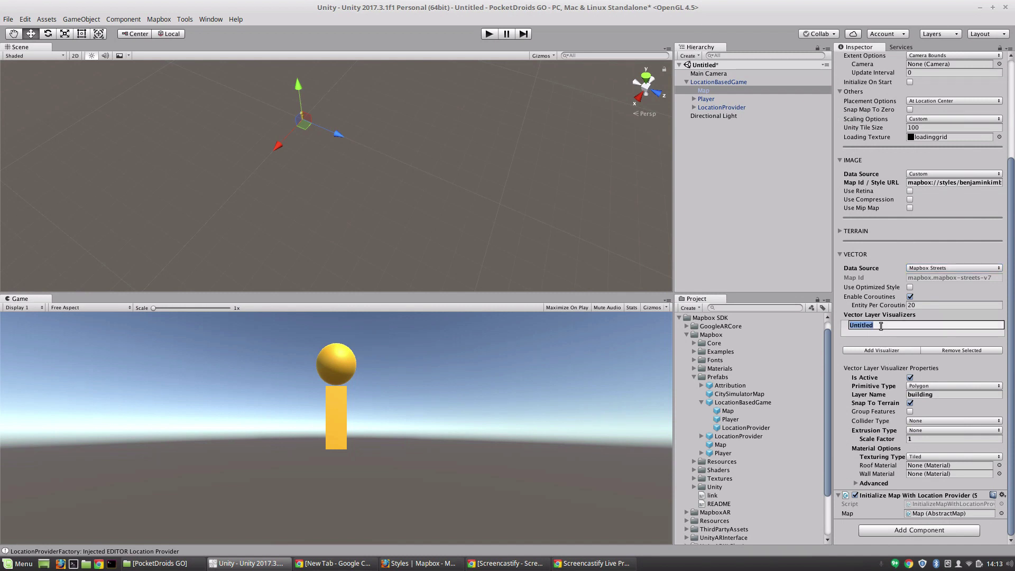
{"action": "type", "text": "Building"}
{"action": "type", "text": "s"}
{"action": "key", "text": "Return"}
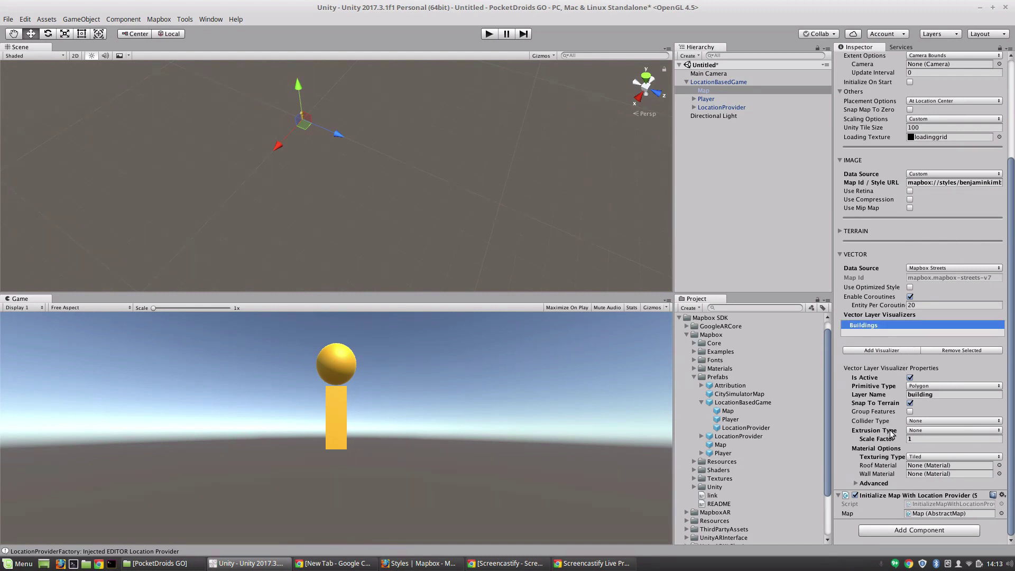
Set Extrusion Type to Absolute Height with a height of 10.
{"action": "left_click", "coordinate": [913, 430]}
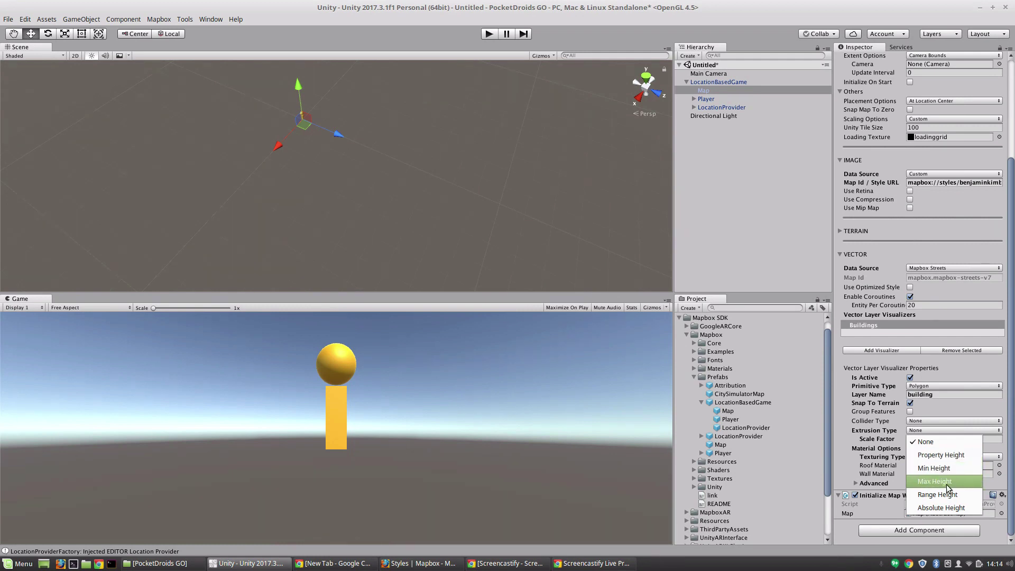
{"action": "left_click", "coordinate": [941, 505]}
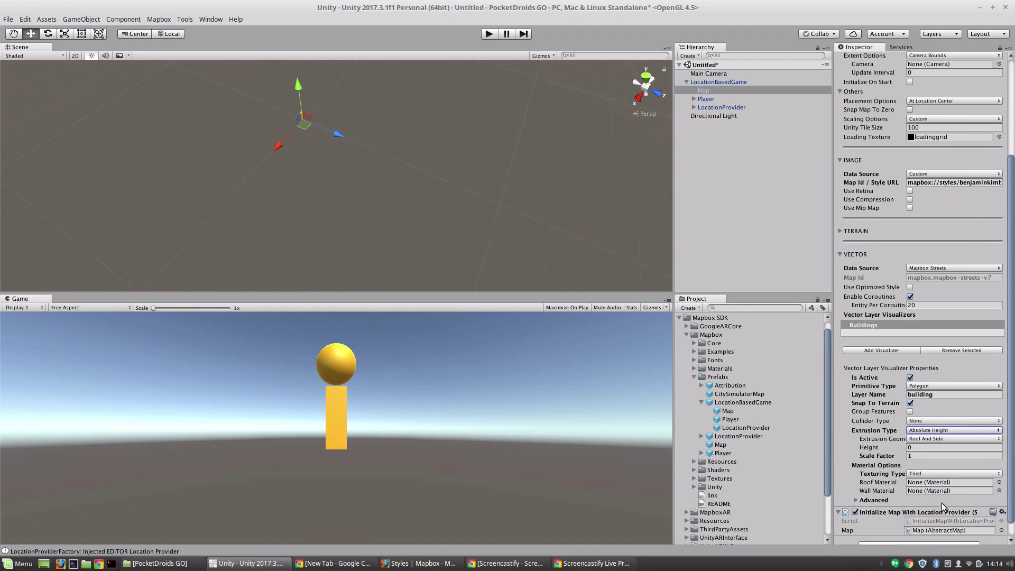
{"action": "left_click", "coordinate": [922, 448]}
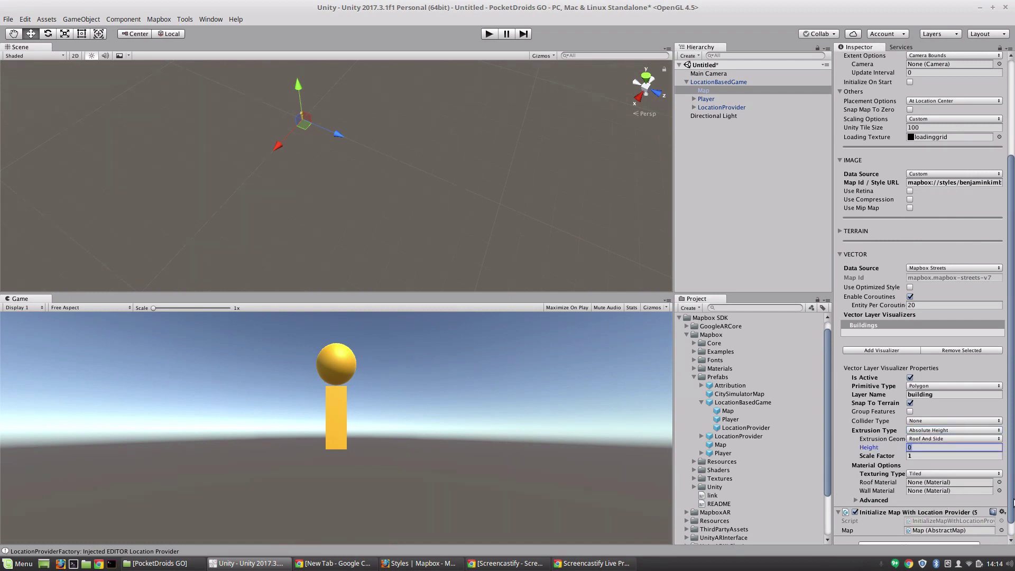
{"action": "type", "text": "10"}
{"action": "scroll", "coordinate": [881, 421], "scroll_direction": "down", "scroll_amount": 1}
Preview the map in play mode, stop it, and show the Buildings visualizer's properties.
{"action": "left_click", "coordinate": [489, 35]}
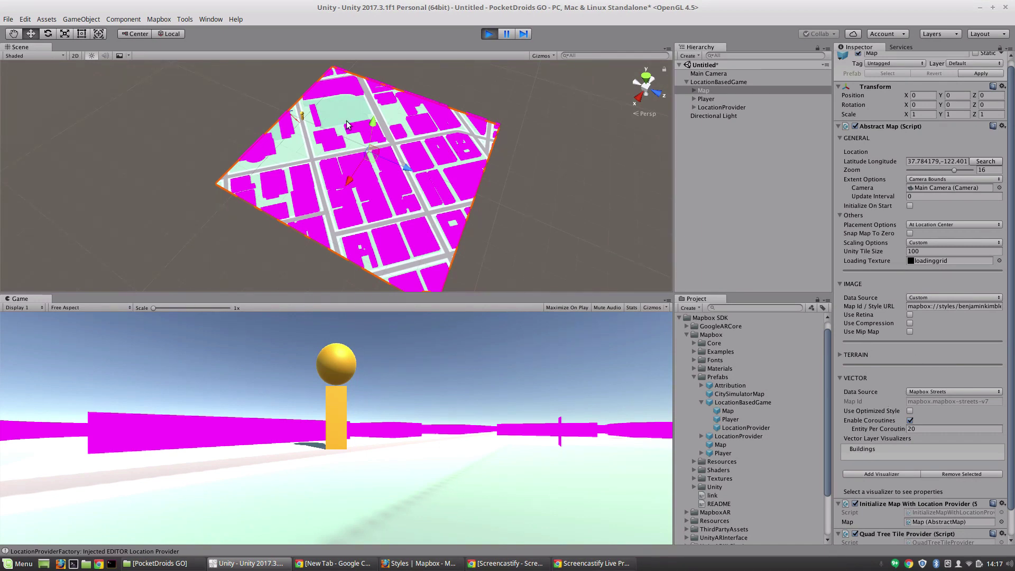
{"action": "left_click", "coordinate": [490, 33]}
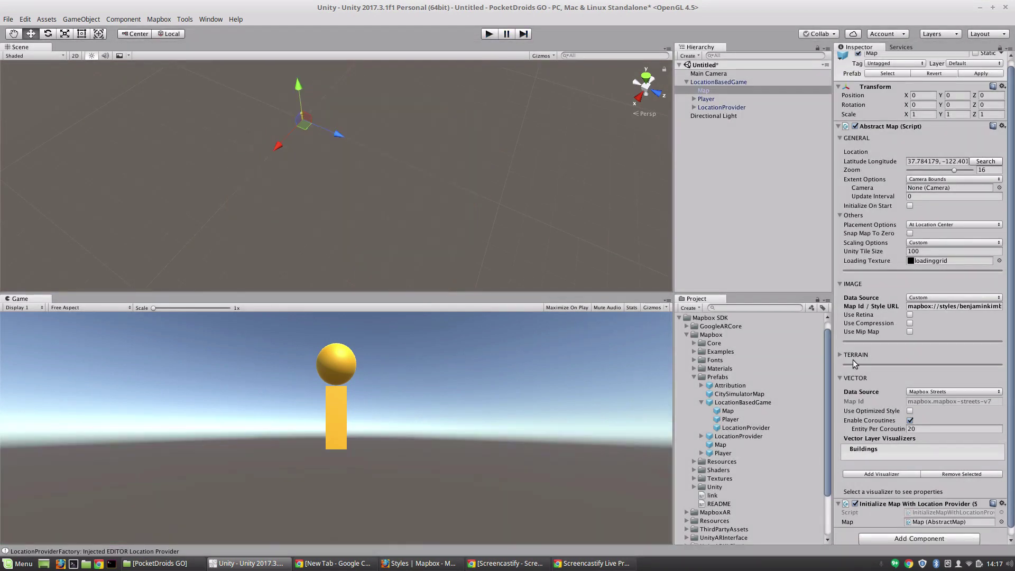
{"action": "scroll", "coordinate": [908, 453], "scroll_direction": "down", "scroll_amount": 1}
{"action": "left_click", "coordinate": [884, 445]}
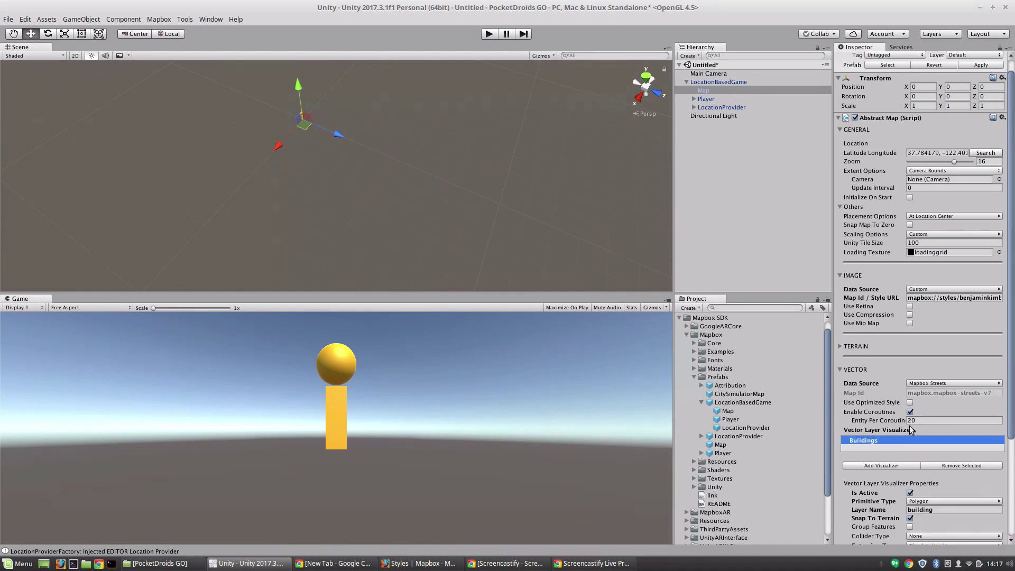
{"action": "scroll", "coordinate": [899, 444], "scroll_direction": "down", "scroll_amount": 5}
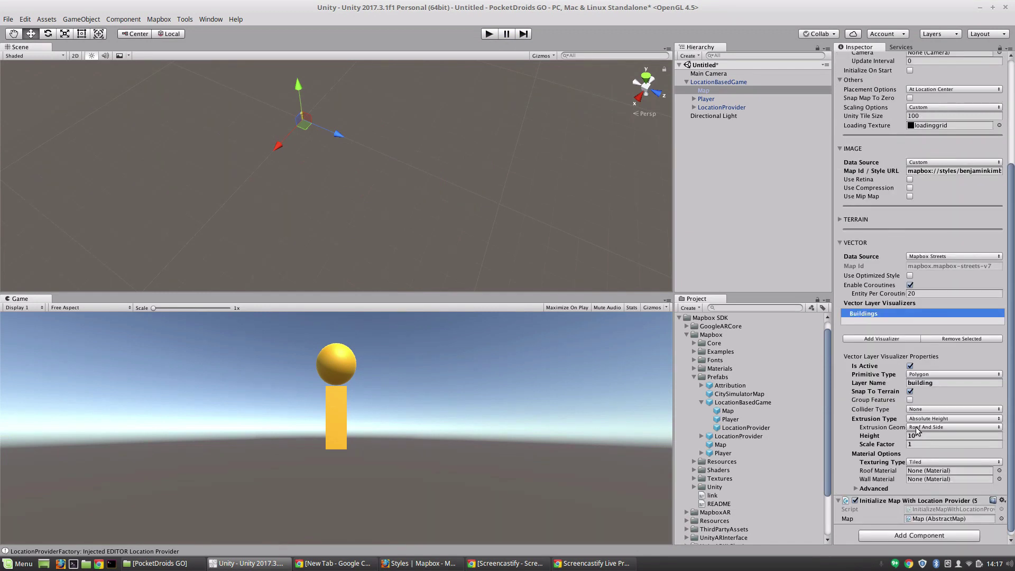
Set the Buildings Roof Material to ExplorerGray.
{"action": "left_click", "coordinate": [999, 465]}
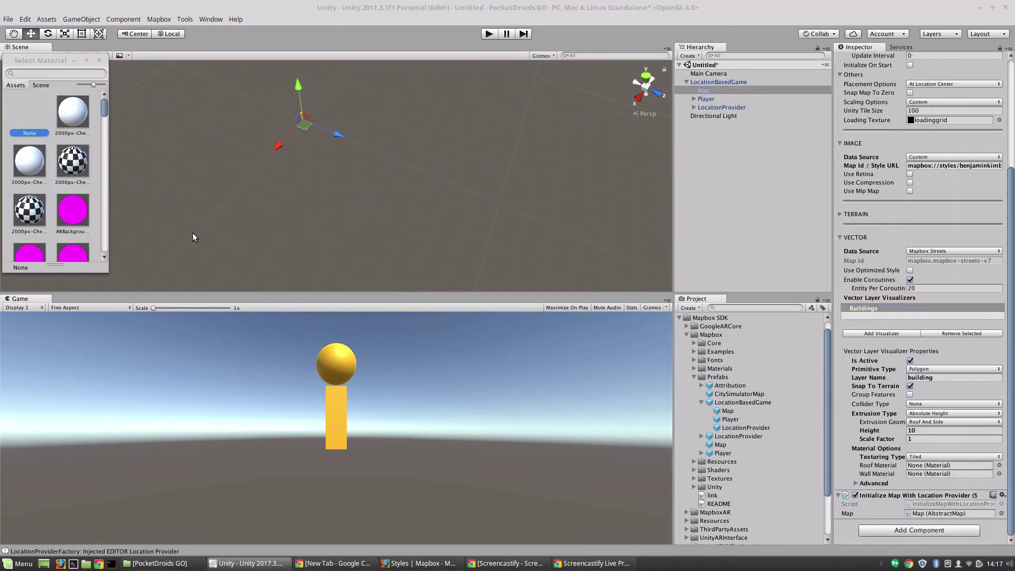
{"action": "left_click", "coordinate": [29, 74]}
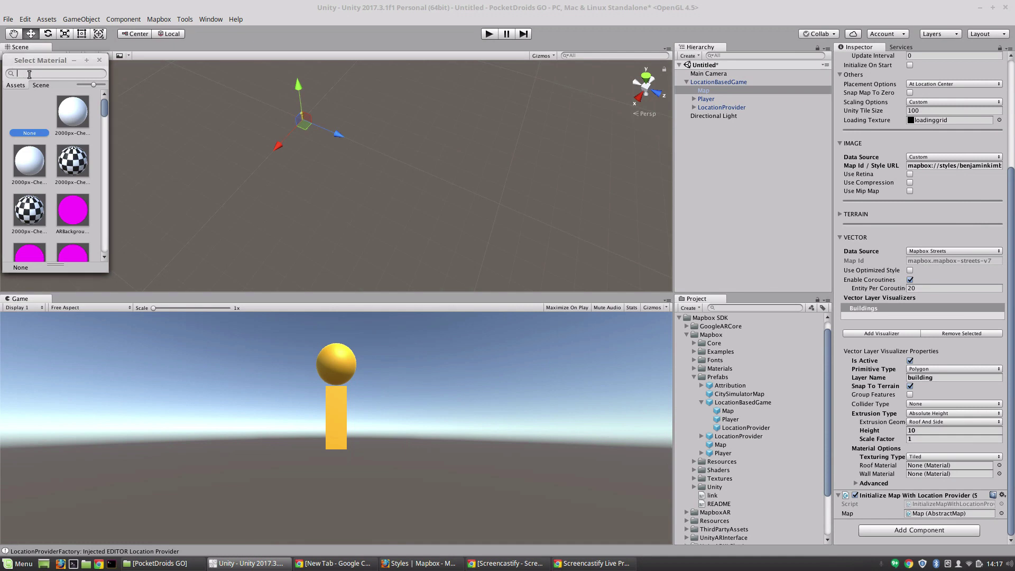
{"action": "type", "text": "explorer"}
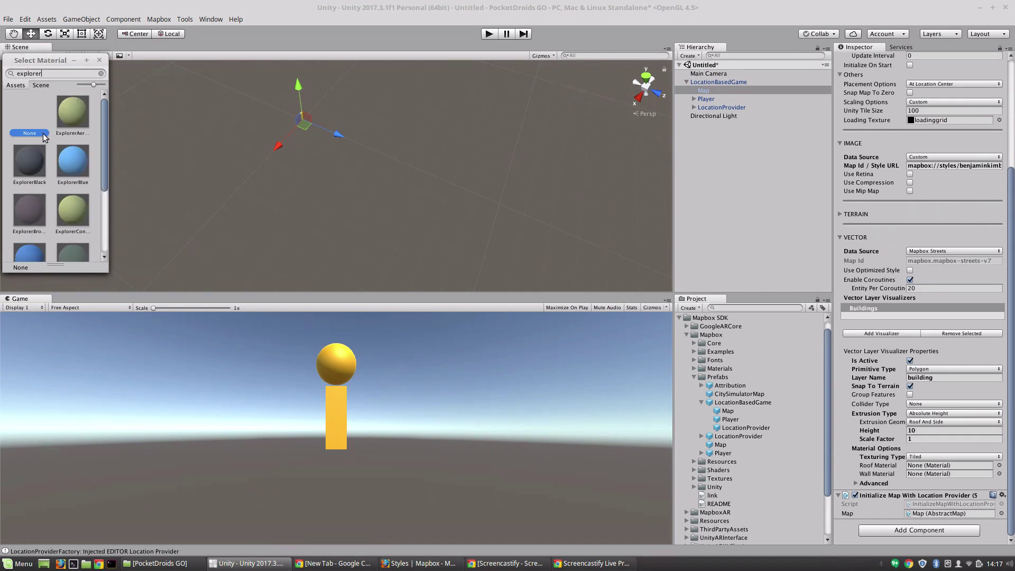
{"action": "scroll", "coordinate": [49, 135], "scroll_direction": "down", "scroll_amount": 4}
{"action": "double_click", "coordinate": [31, 180]}
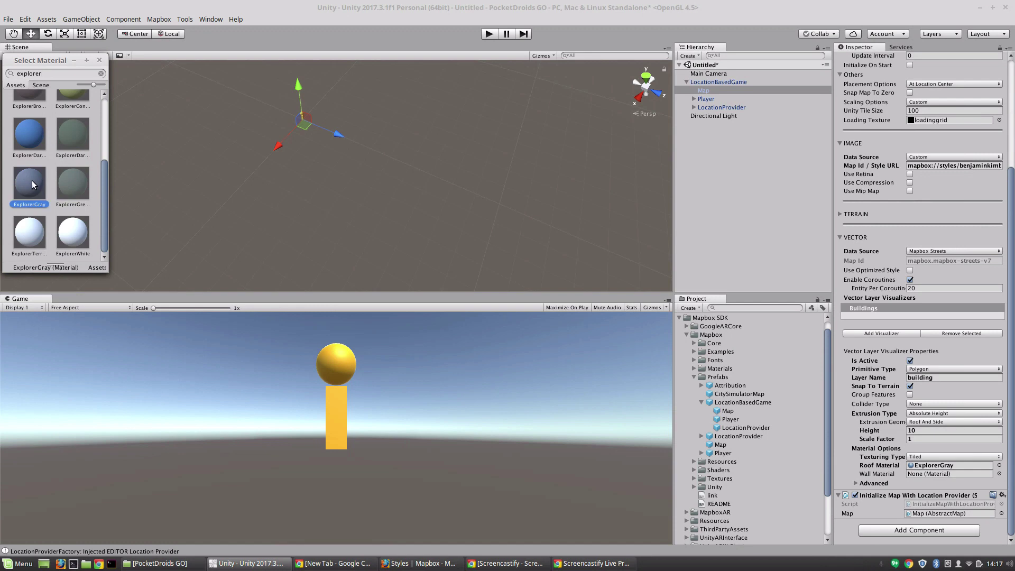
Set the Buildings Wall Material to ExplorerGray.
{"action": "left_click", "coordinate": [63, 87]}
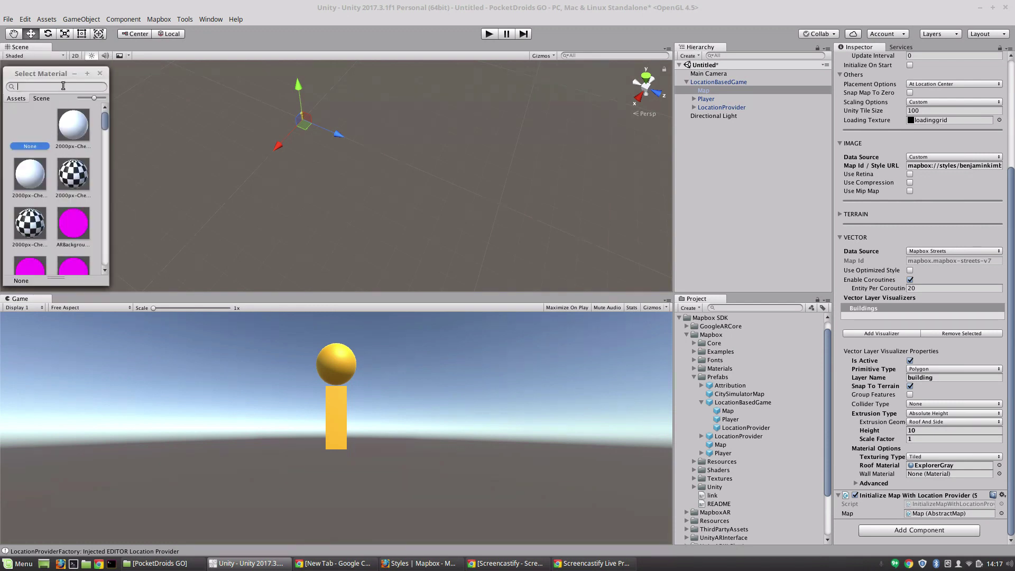
{"action": "type", "text": "explorer"}
{"action": "scroll", "coordinate": [57, 179], "scroll_direction": "down", "scroll_amount": 3}
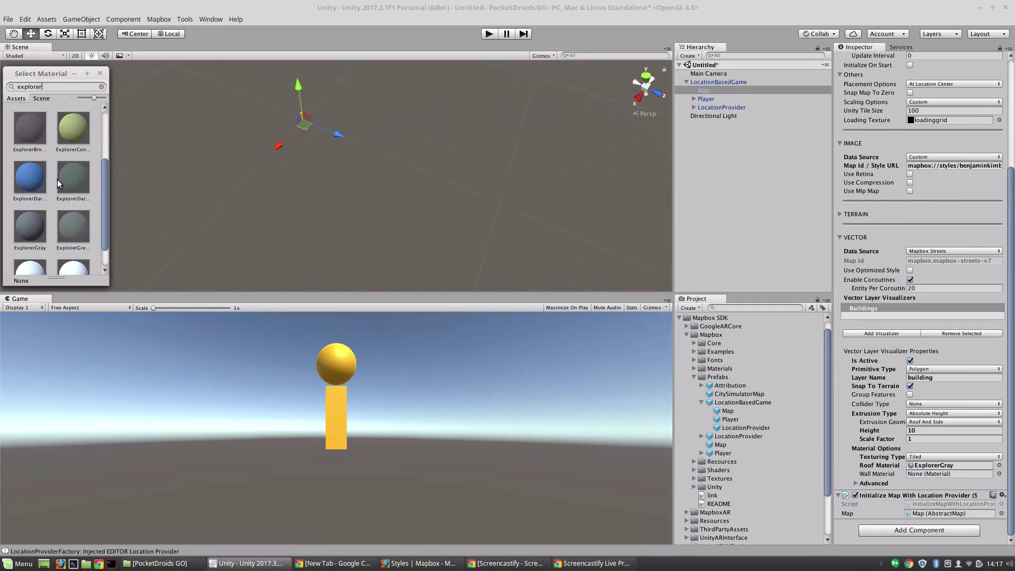
{"action": "left_click", "coordinate": [29, 195]}
{"action": "double_click", "coordinate": [29, 195]}
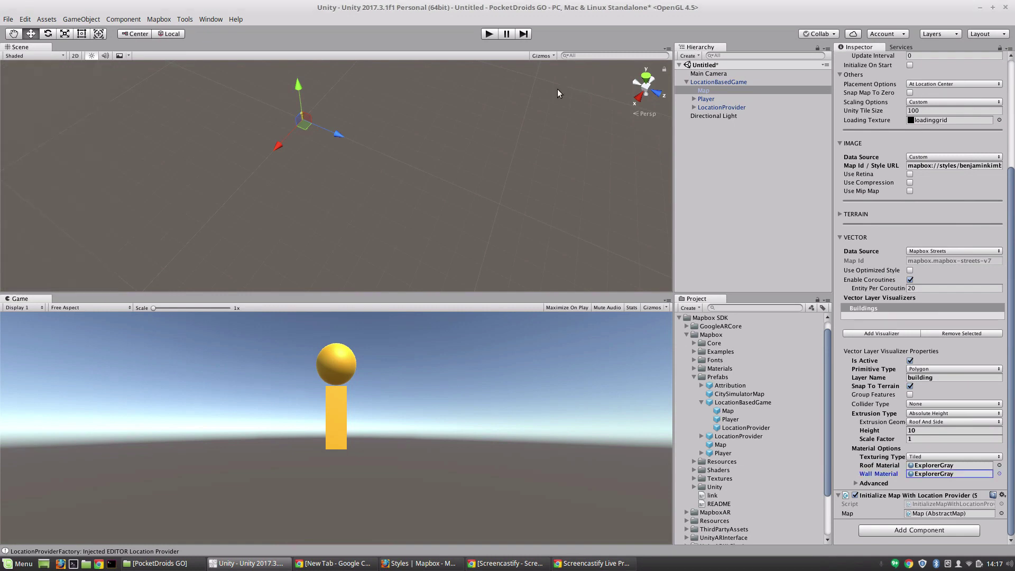
Play the scene to view the grey extruded buildings, and pull Main Camera back to Z -10.4.
{"action": "left_click", "coordinate": [487, 34]}
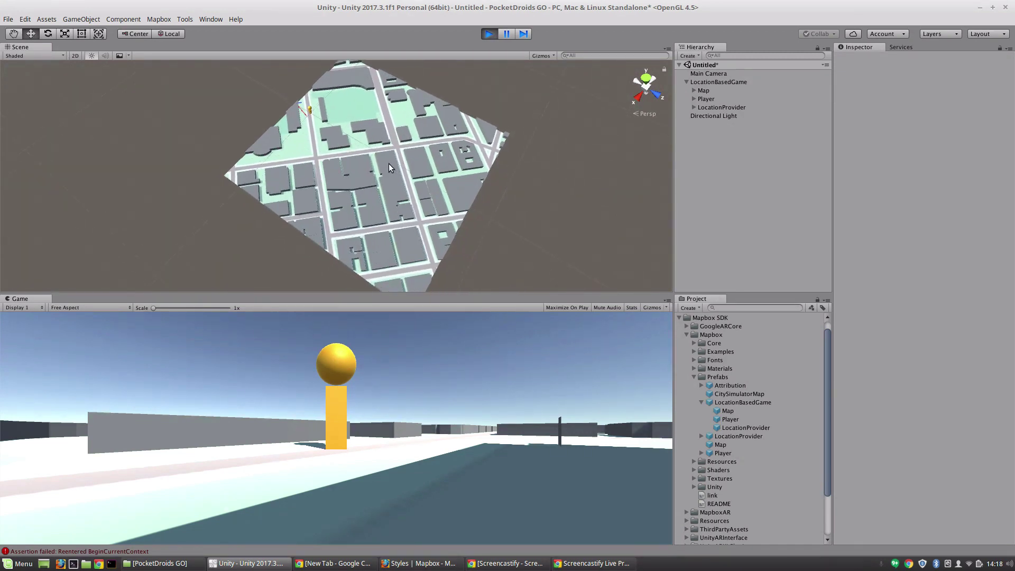
{"action": "left_click", "coordinate": [286, 131]}
{"action": "left_click_drag", "start_coordinate": [323, 113], "coordinate": [294, 167]}
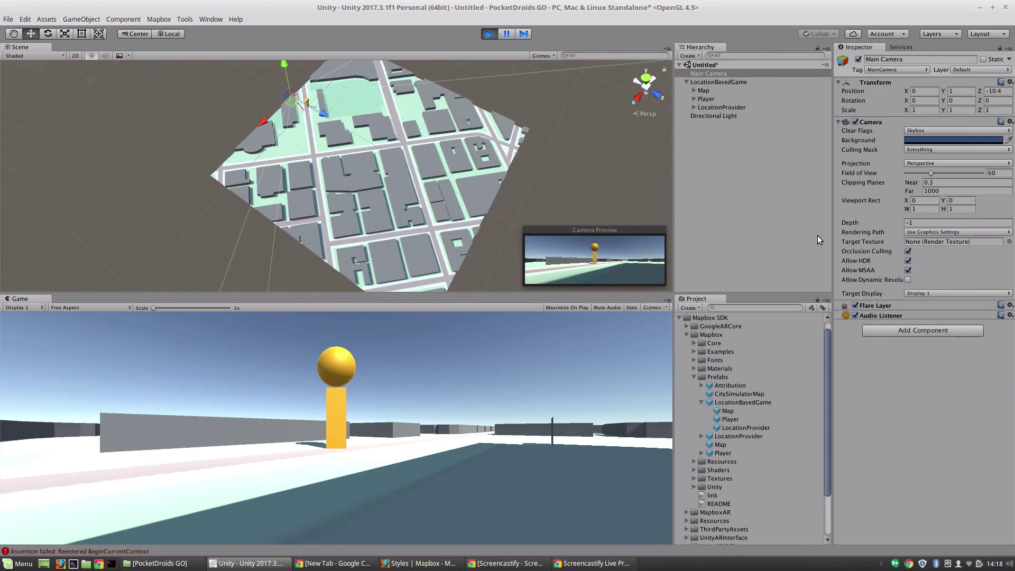
Exit play mode, review the Buildings visualizer settings, check Player, then reselect Map.
{"action": "left_click", "coordinate": [489, 33]}
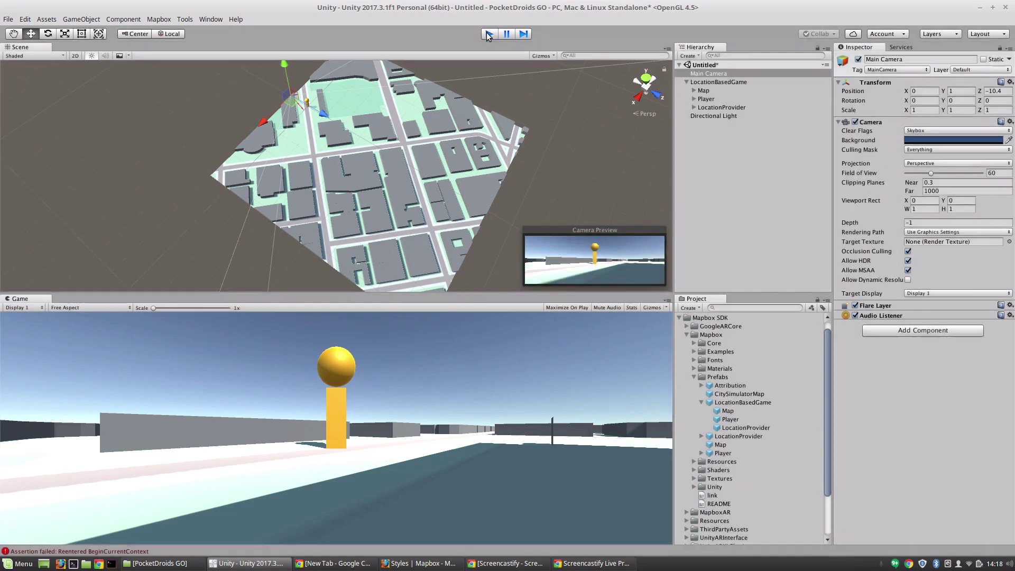
{"action": "left_click", "coordinate": [890, 442]}
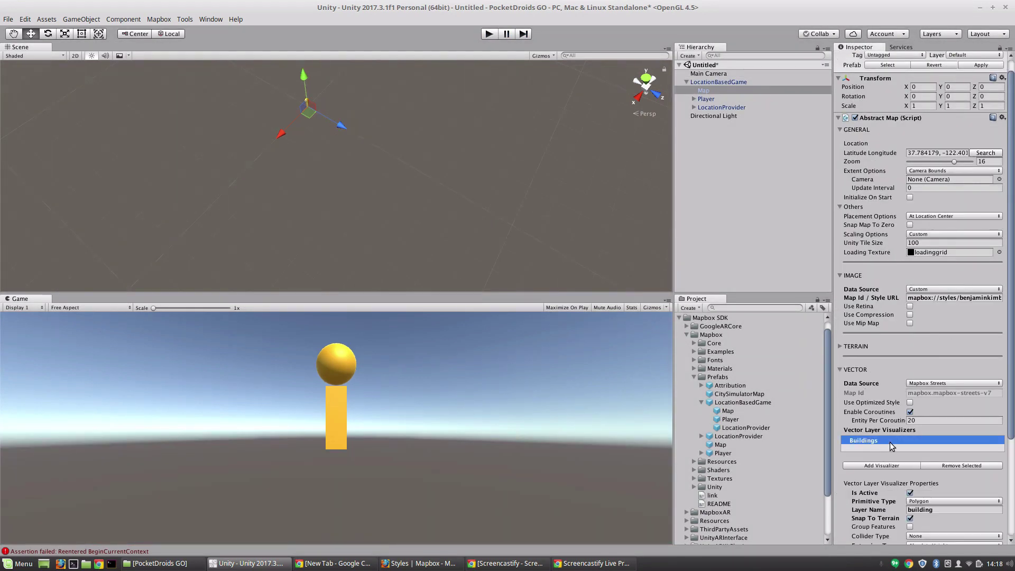
{"action": "scroll", "coordinate": [930, 401], "scroll_direction": "down", "scroll_amount": 5}
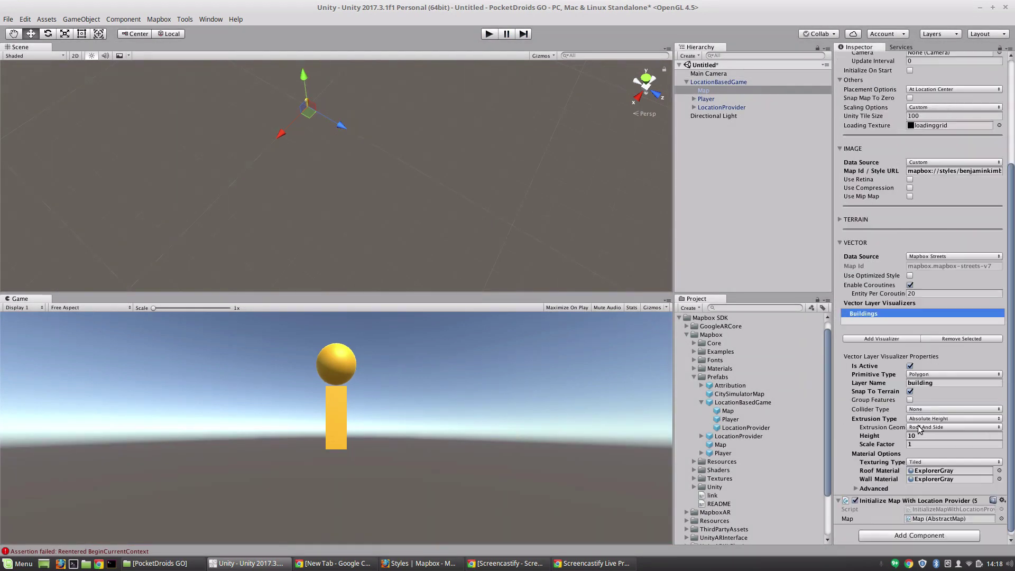
{"action": "left_click", "coordinate": [946, 377]}
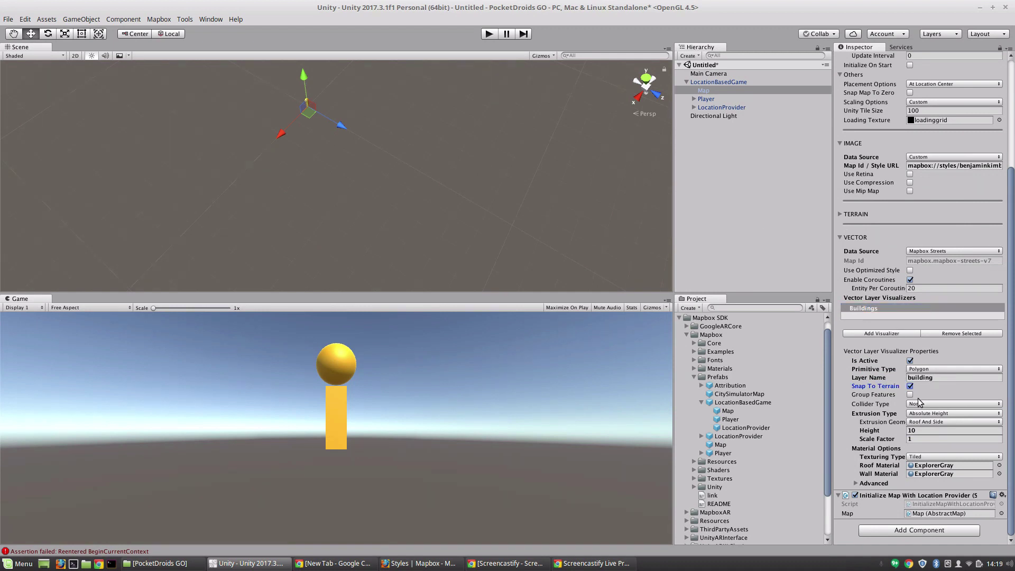
{"action": "scroll", "coordinate": [921, 395], "scroll_direction": "up", "scroll_amount": 6}
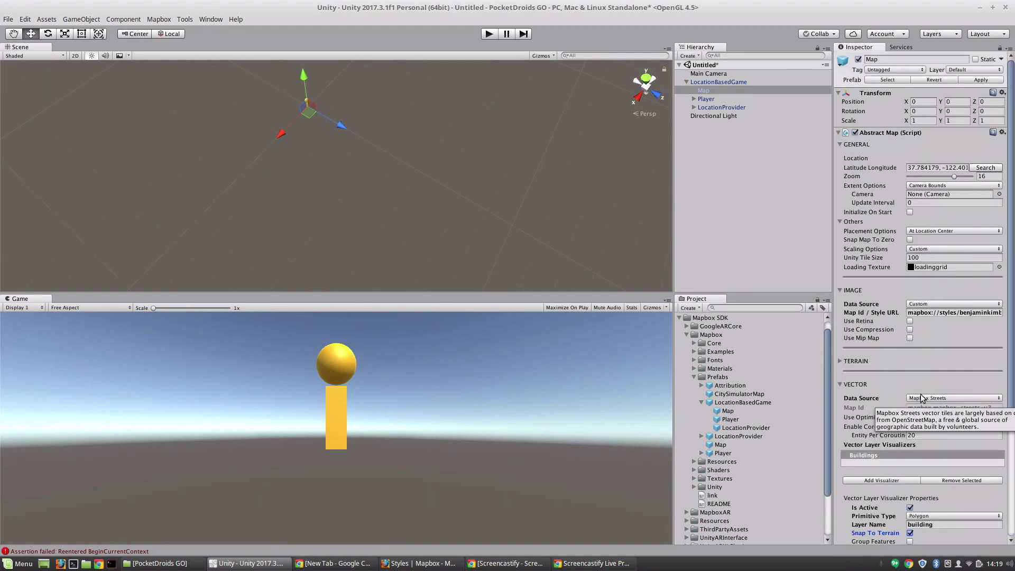
{"action": "scroll", "coordinate": [920, 397], "scroll_direction": "down", "scroll_amount": 6}
{"action": "left_click", "coordinate": [707, 99]}
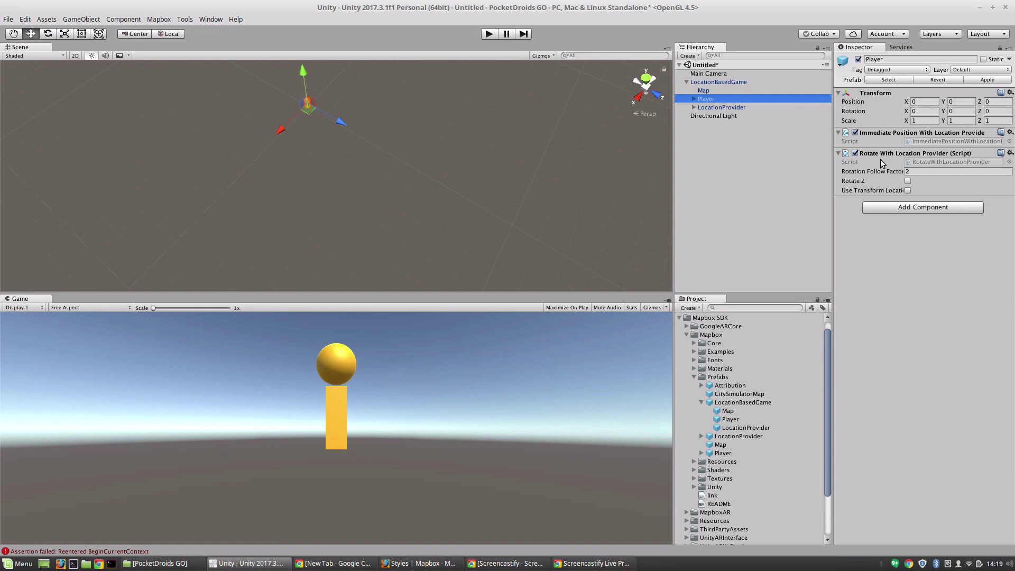
{"action": "left_click", "coordinate": [703, 90]}
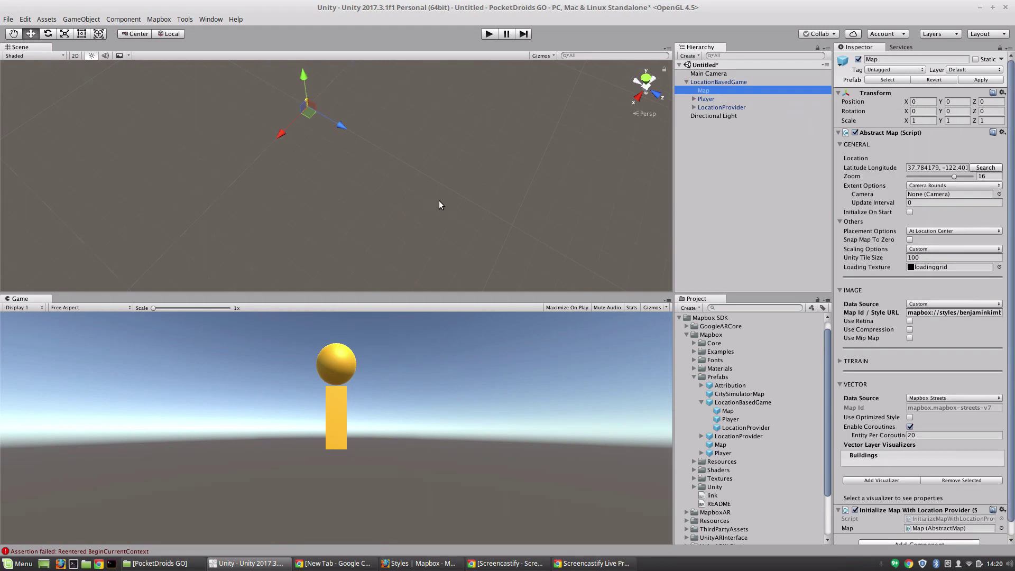